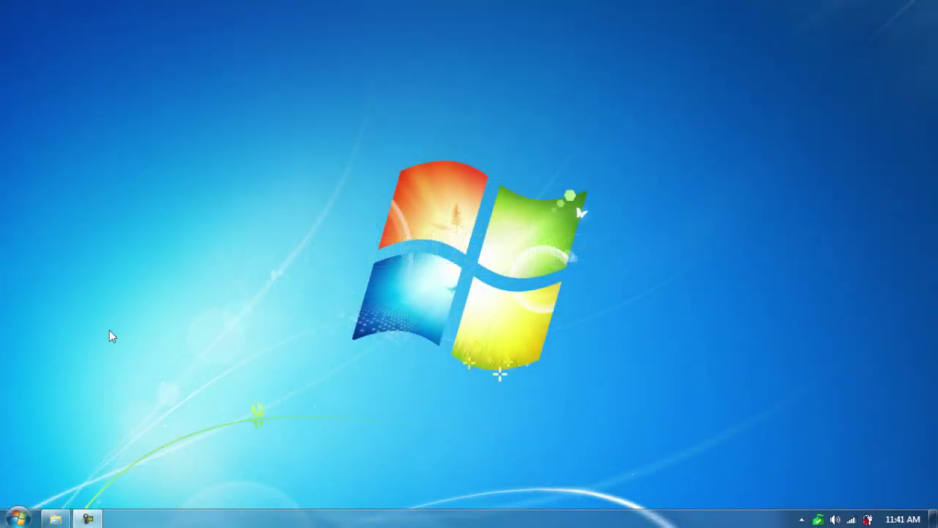
# Bring up the downloaded Prometheus package folder and open its Theme Resource Changer subfolder
pyautogui.click(55, 519)
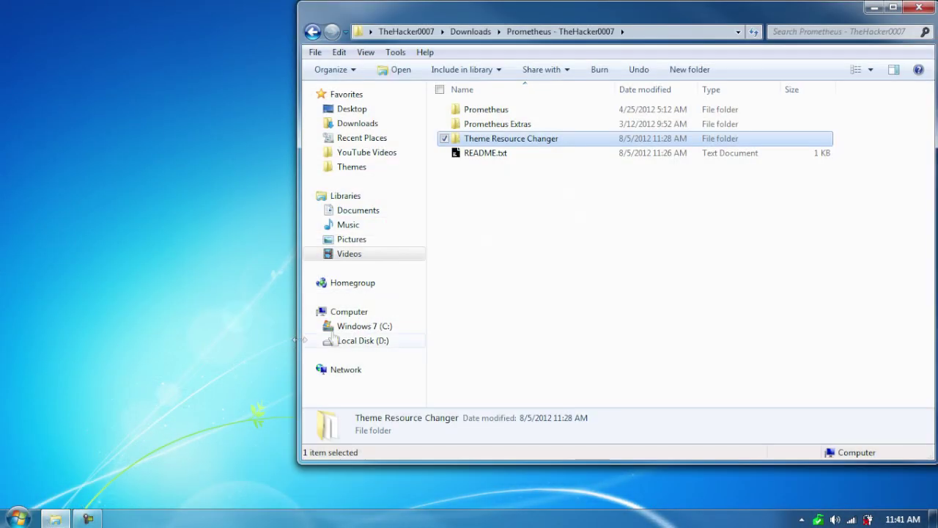
pyautogui.moveTo(704, 17); pyautogui.dragTo(596, 49)
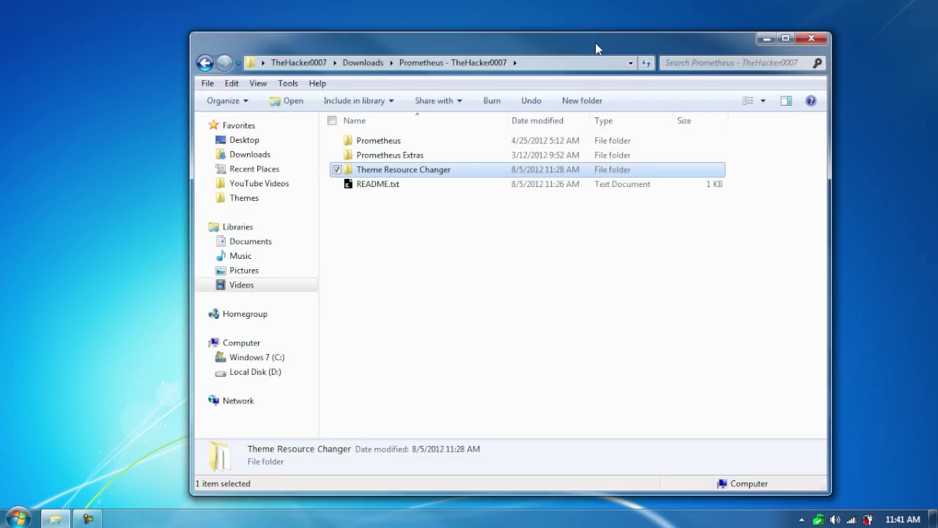
pyautogui.click(546, 317)
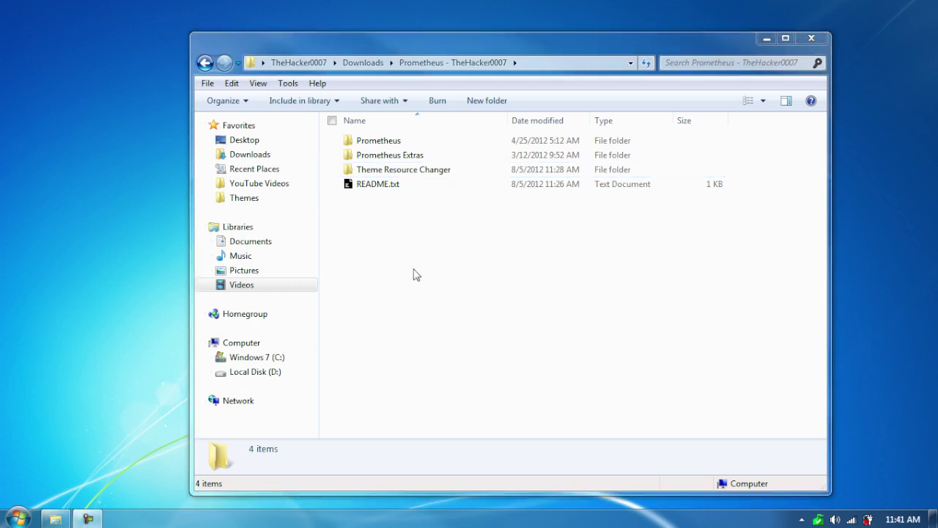
pyautogui.doubleClick(400, 169)
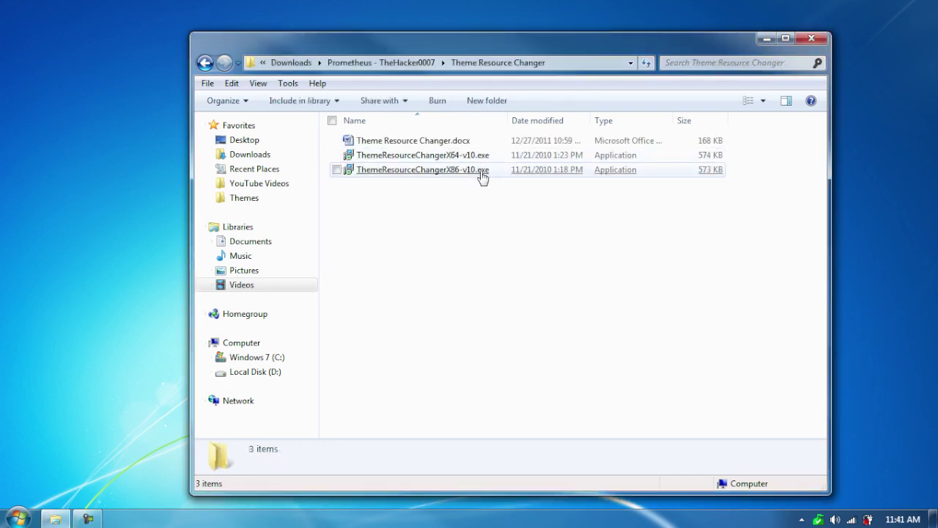
# Check the system type in the computer's System properties, and close the System window
pyautogui.click(18, 519)
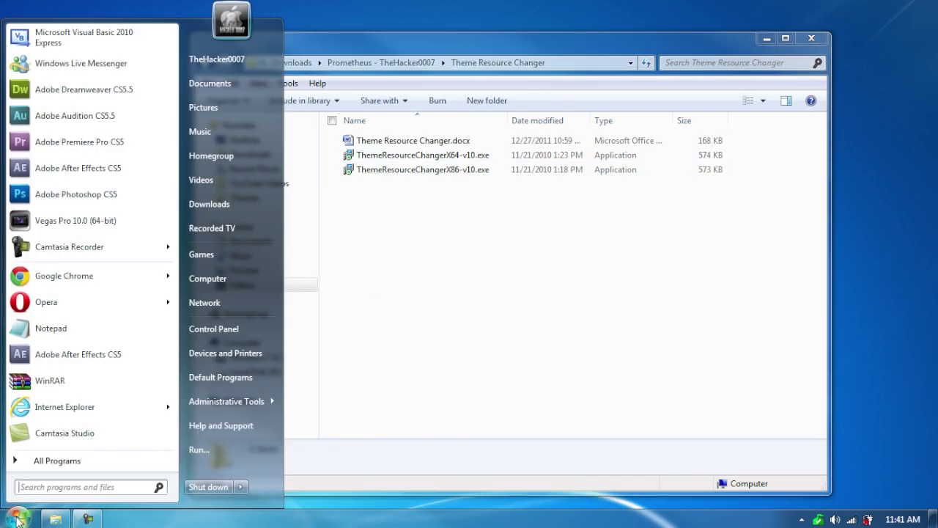
pyautogui.rightClick(244, 280)
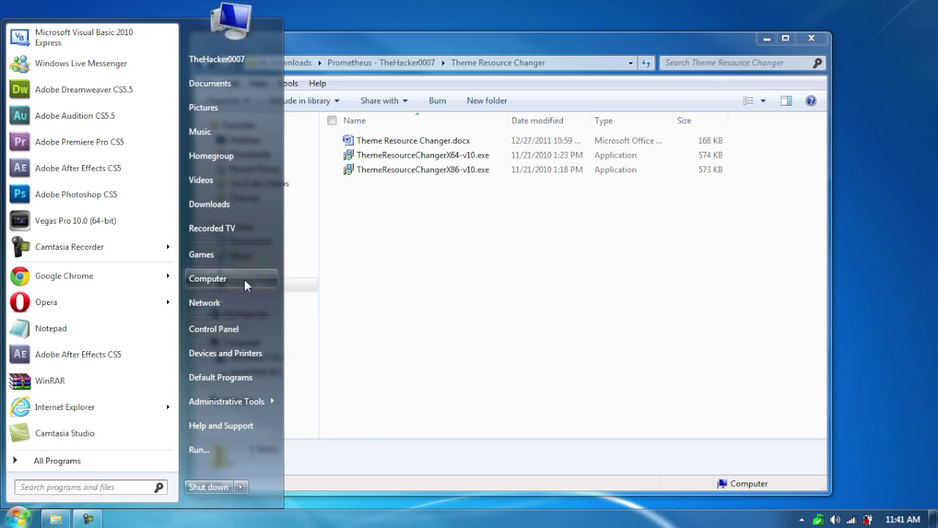
pyautogui.click(282, 269)
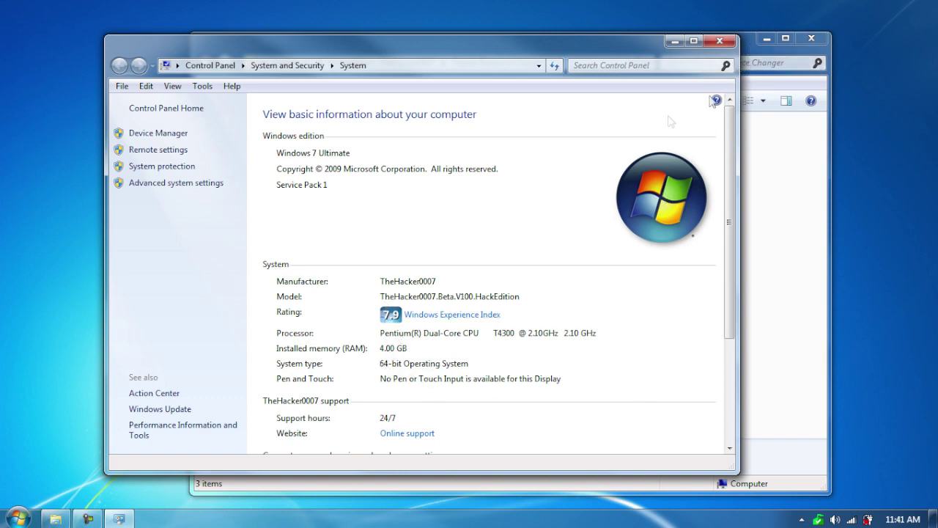
pyautogui.click(720, 41)
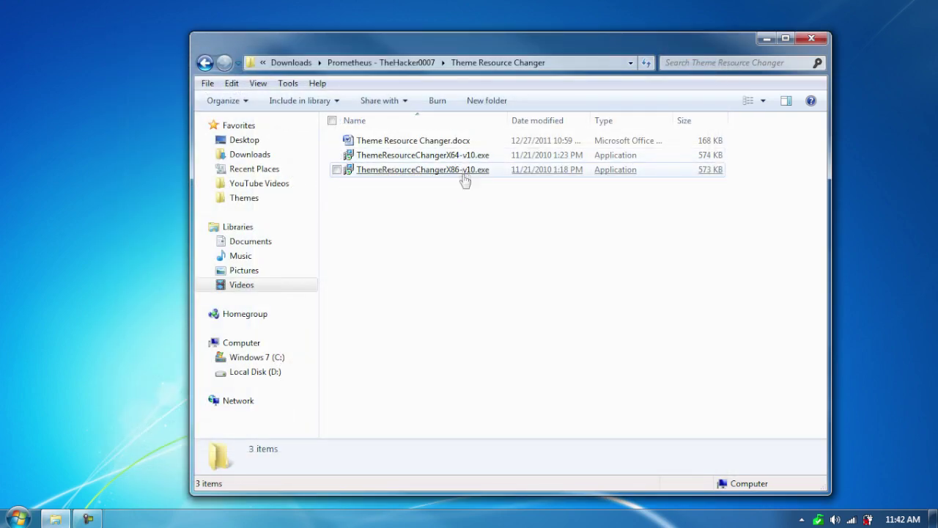
# Look through the extras folder inside Prometheus Extras and return to the main Prometheus package folder
pyautogui.click(206, 63)
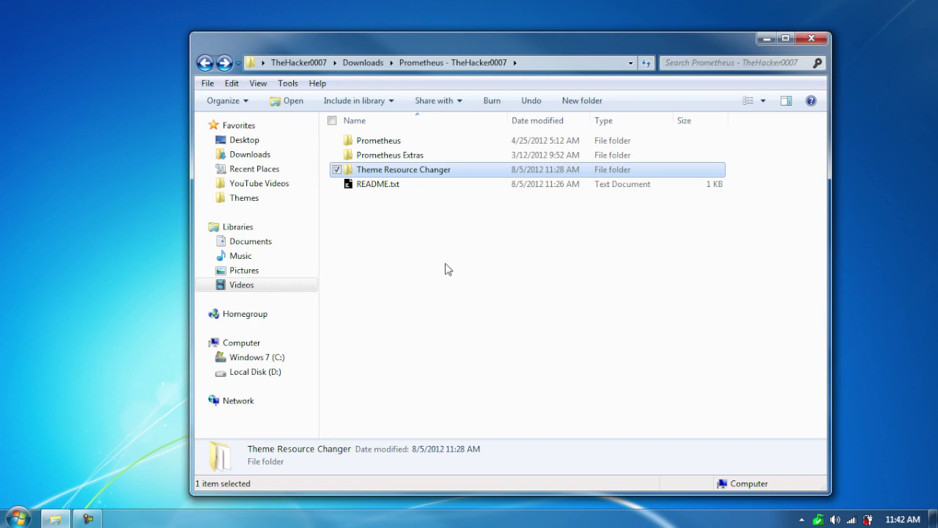
pyautogui.click(429, 154)
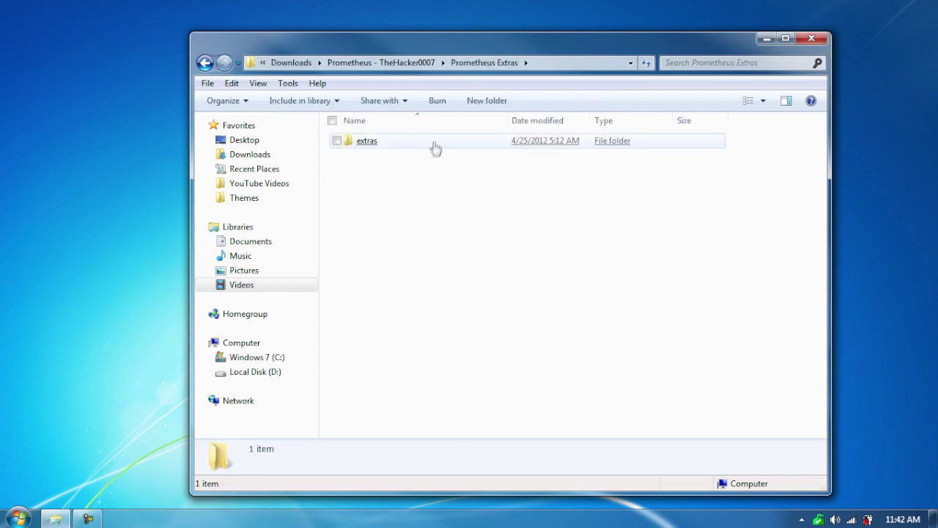
pyautogui.doubleClick(435, 146)
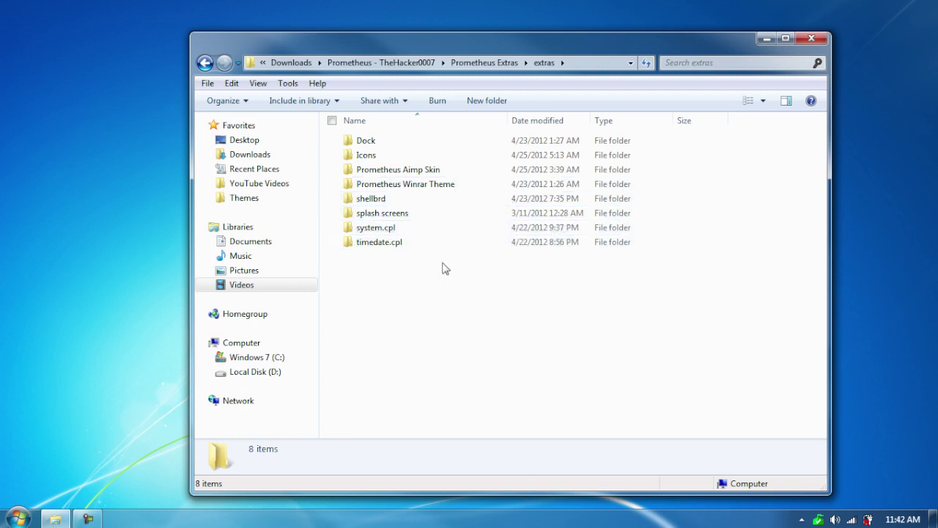
pyautogui.moveTo(444, 264)
pyautogui.mouseDown()
pyautogui.moveTo(432, 229)
pyautogui.moveTo(450, 272)
pyautogui.mouseUp()
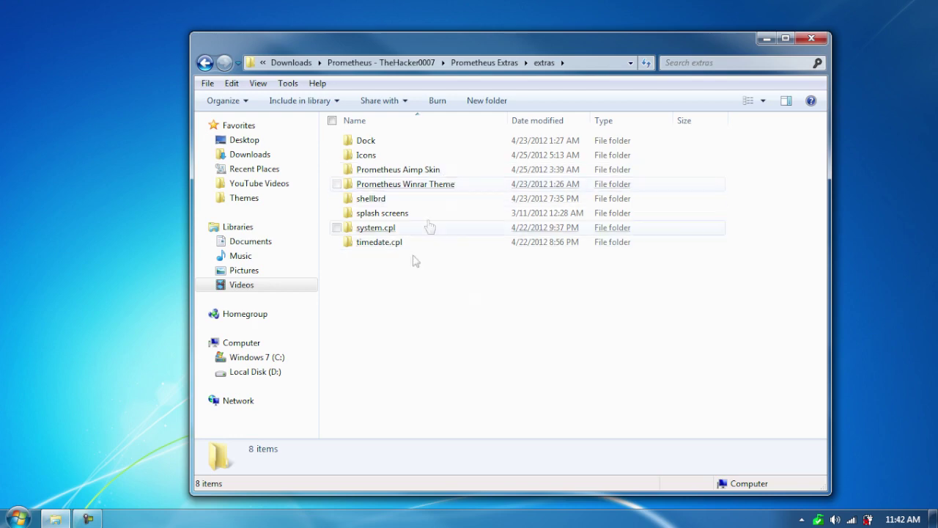
pyautogui.click(205, 62)
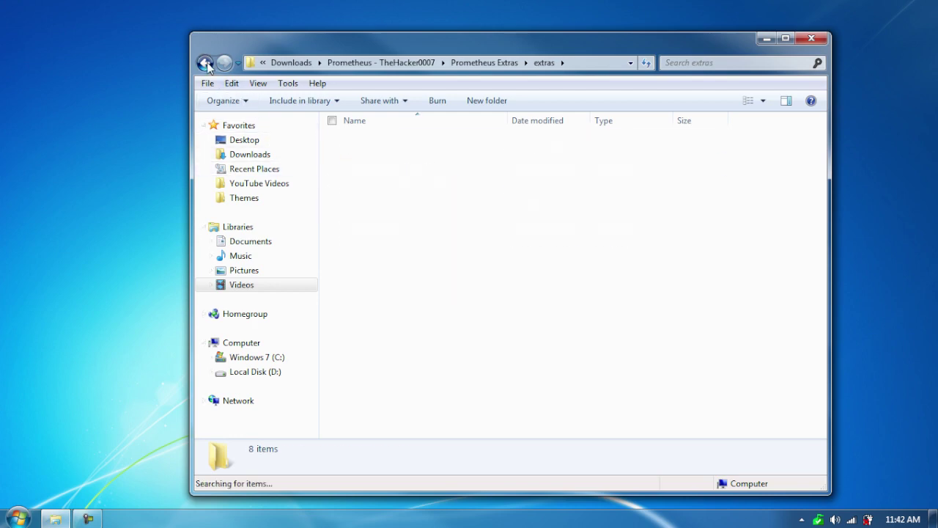
pyautogui.click(205, 63)
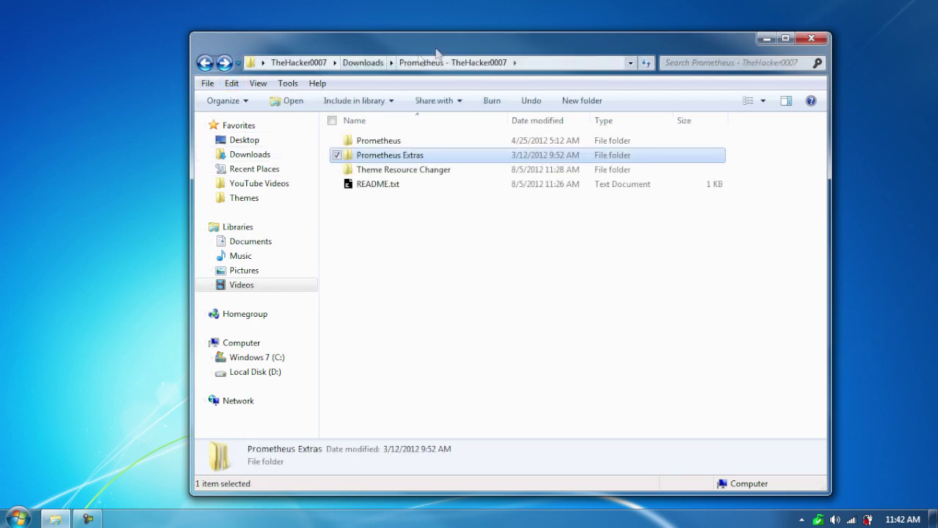
# Move the folder window aside, then search for "theme" and launch Theme Manager
pyautogui.moveTo(449, 47); pyautogui.dragTo(666, 58)
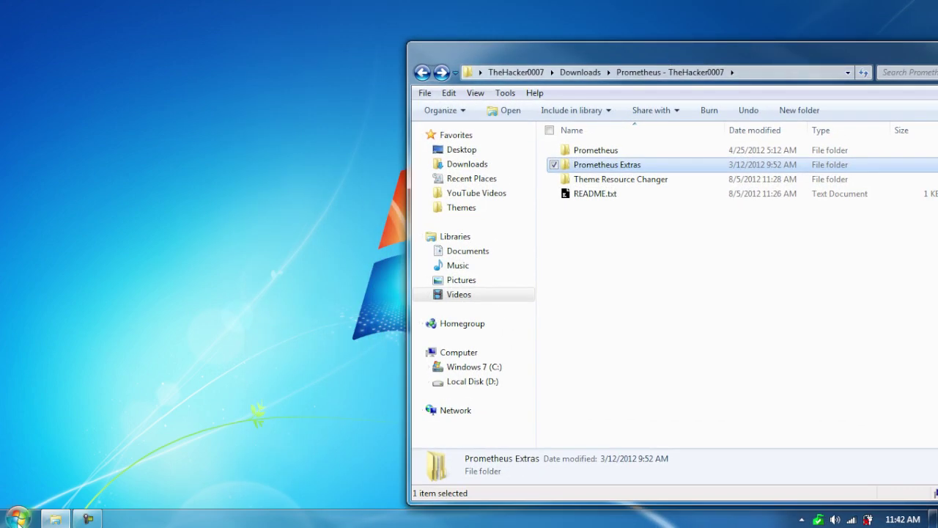
pyautogui.click(17, 518)
pyautogui.write('theme')
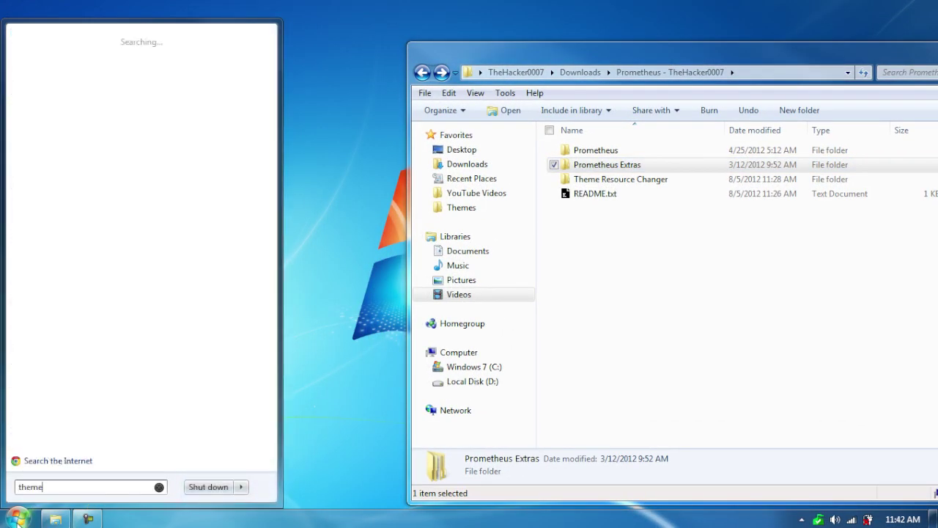
pyautogui.press('Return')
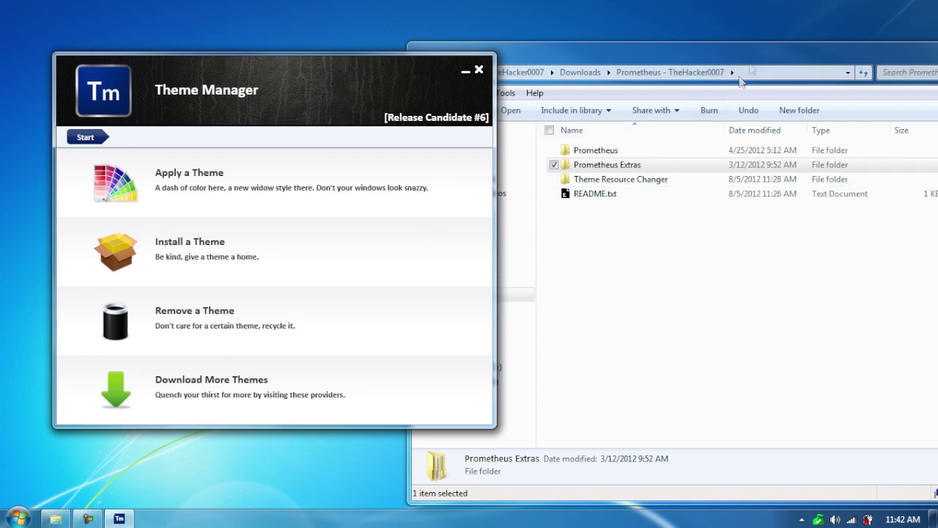
# Install a theme named Prometheus in Theme Manager, using Prometheu.theme from the package's Prometheus folder
pyautogui.click(755, 57)
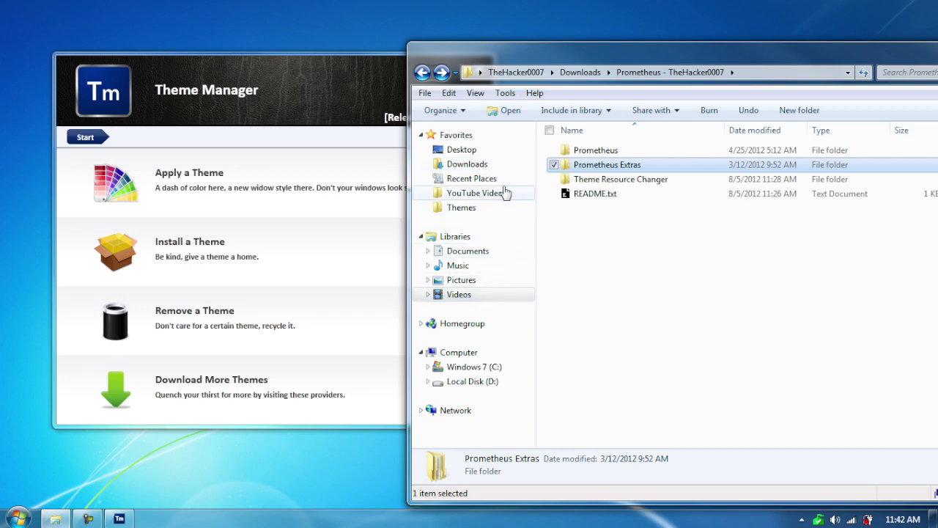
pyautogui.click(214, 258)
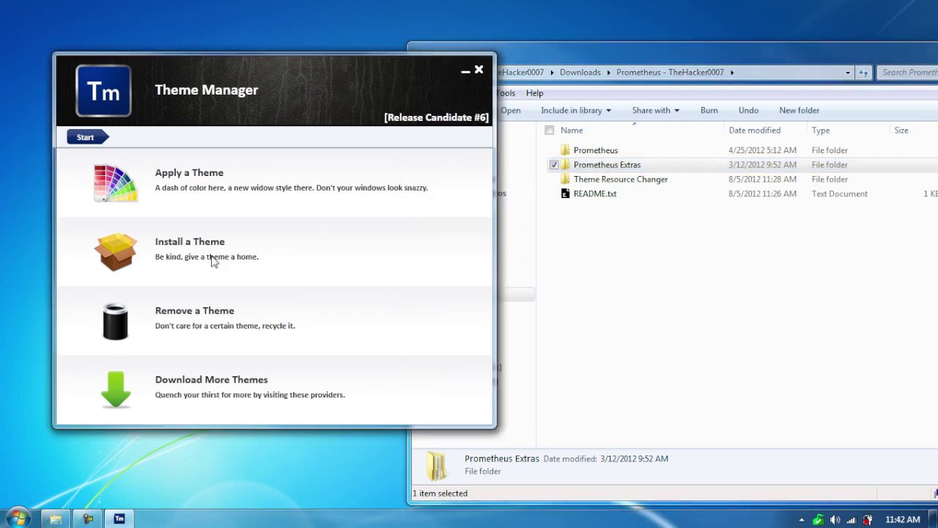
pyautogui.click(268, 186)
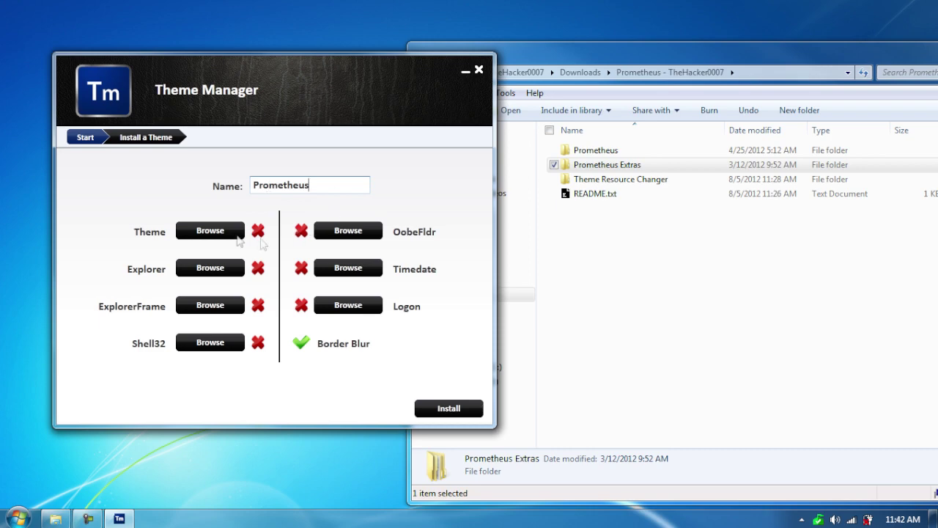
pyautogui.click(233, 233)
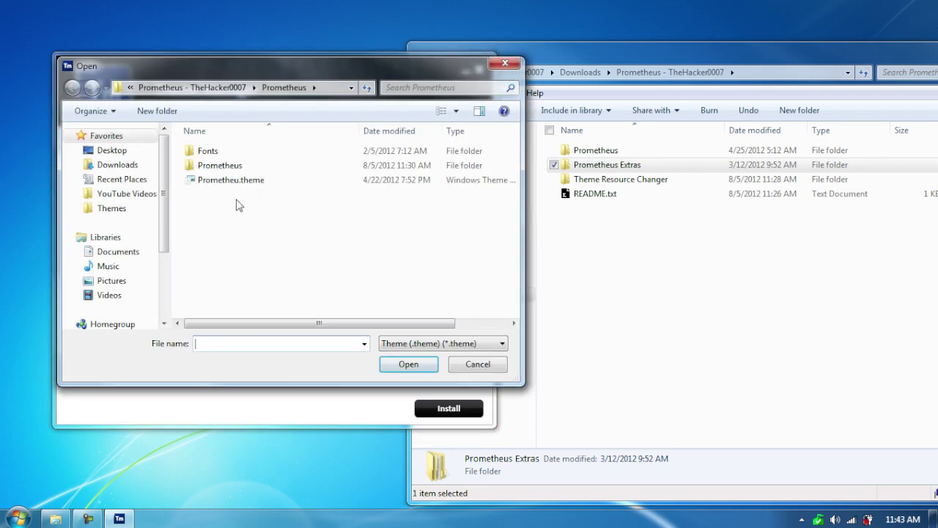
pyautogui.doubleClick(245, 189)
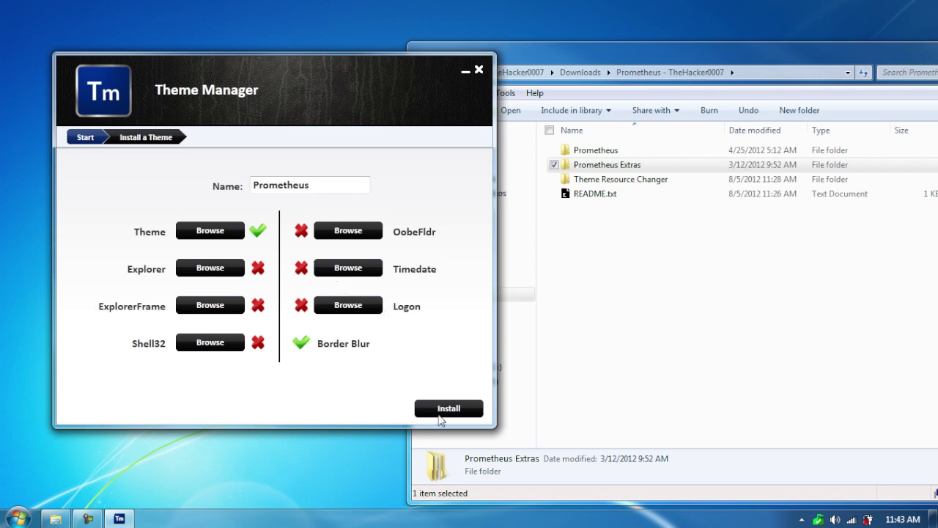
pyautogui.click(440, 413)
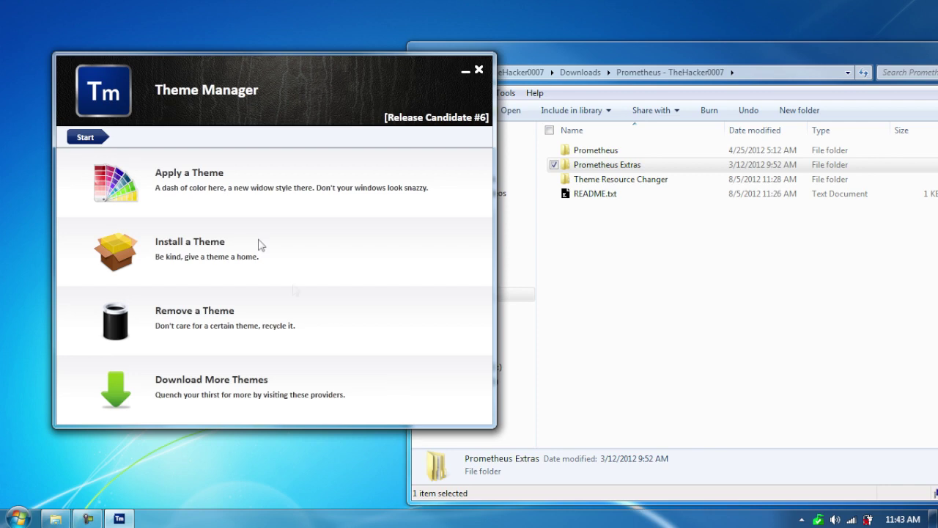
# Apply the installed Prometheus theme, and close the Personalization and Theme Manager windows
pyautogui.click(235, 208)
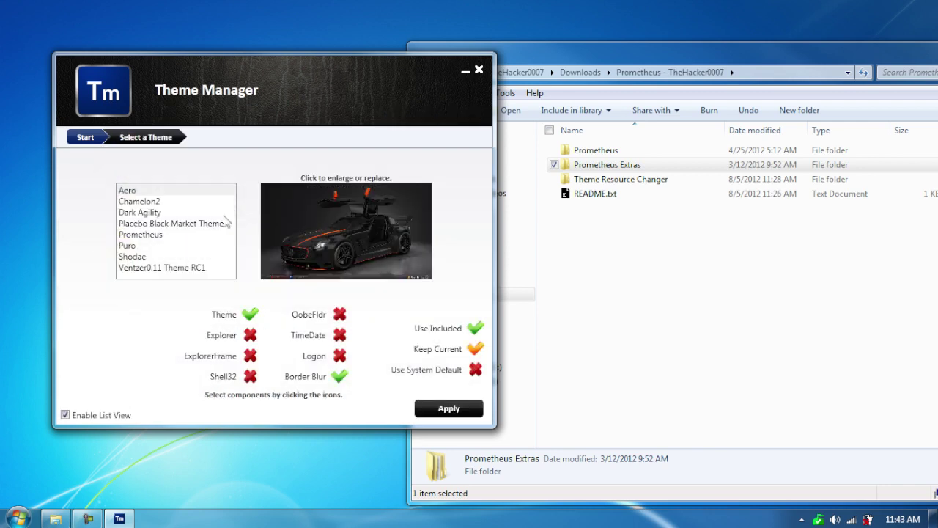
pyautogui.click(162, 235)
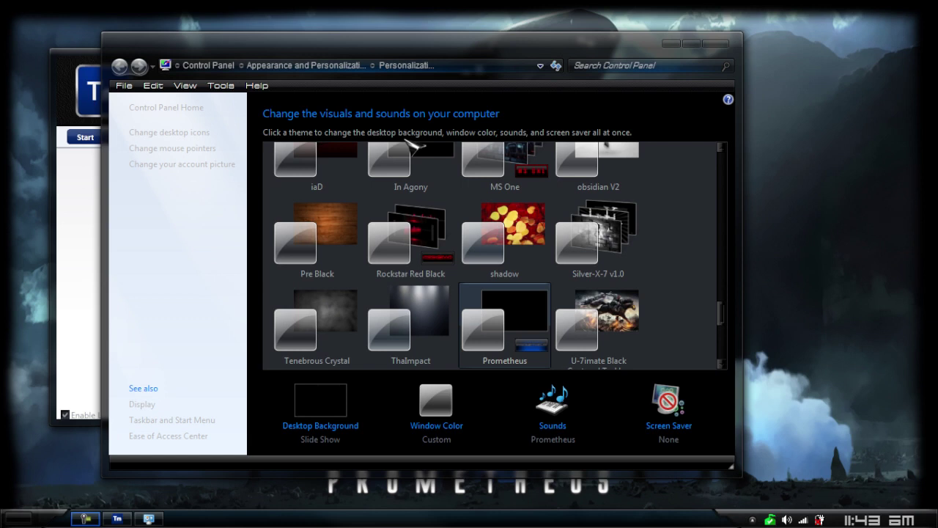
pyautogui.click(719, 49)
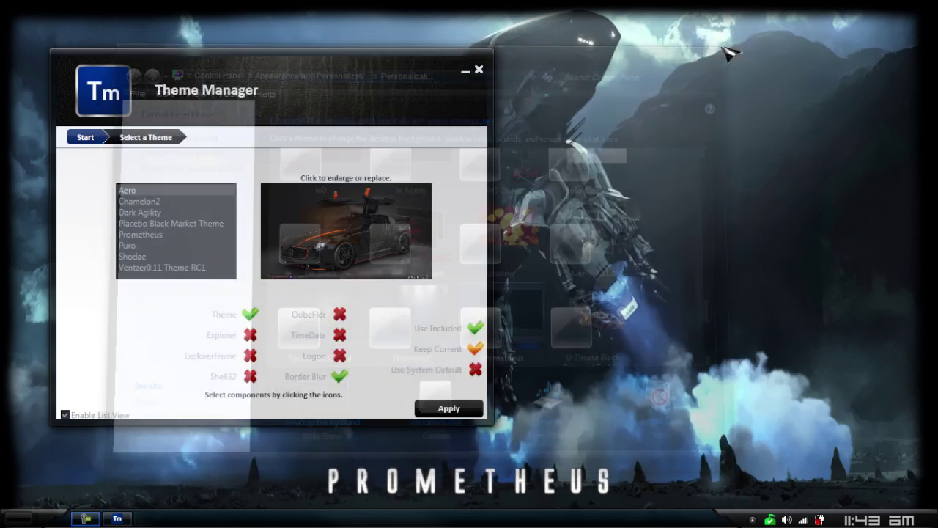
pyautogui.click(478, 70)
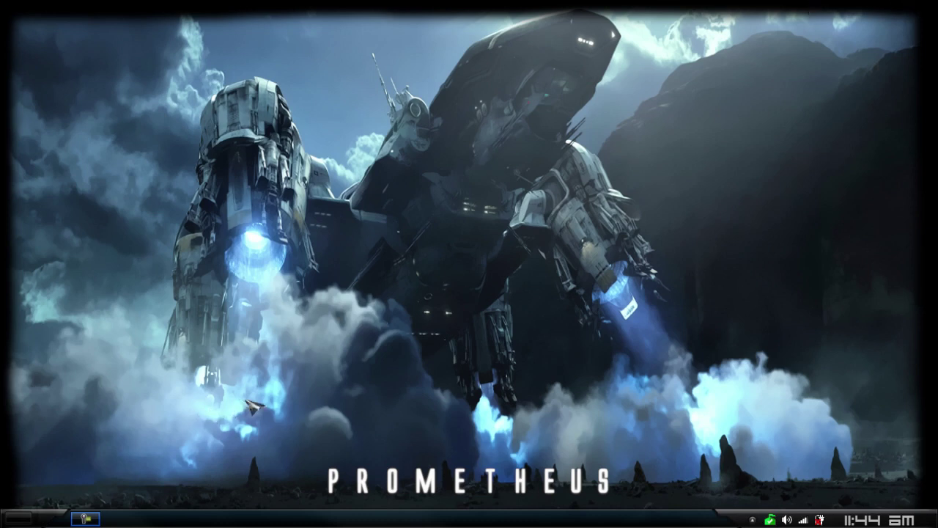
# Inspect the new theme's look in the Downloads and Documents folders and in the clock and calendar popup
pyautogui.click(22, 519)
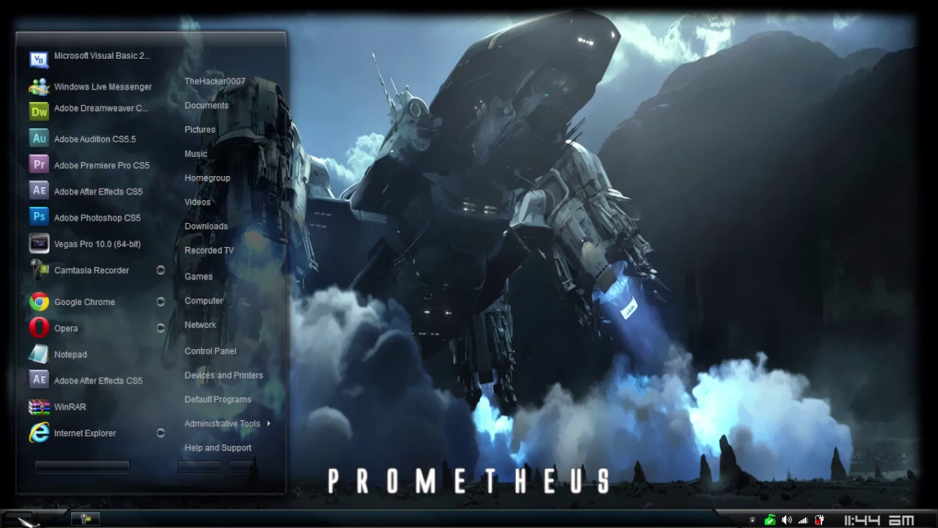
pyautogui.click(206, 226)
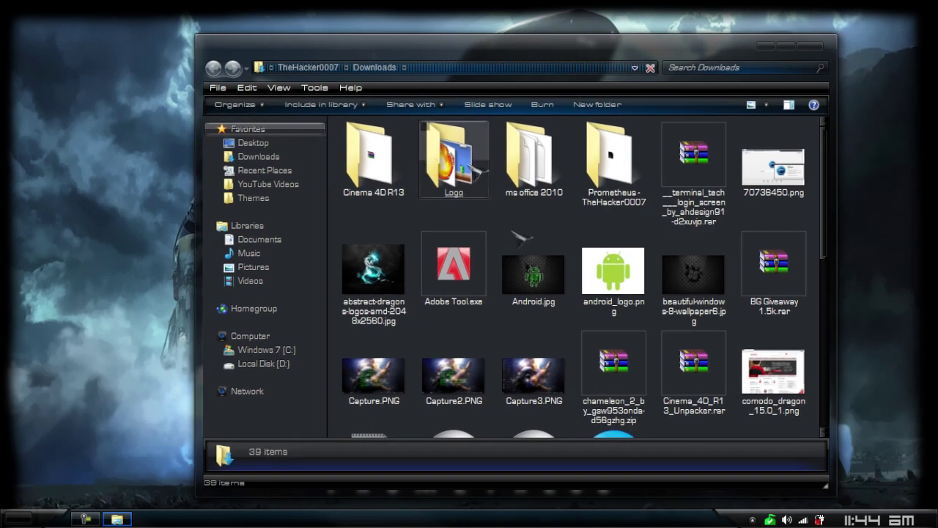
pyautogui.click(274, 239)
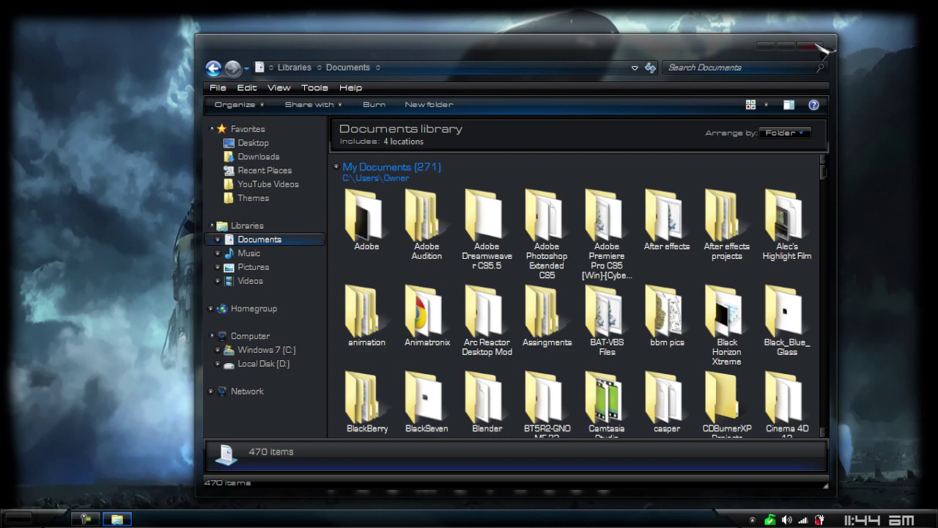
pyautogui.click(817, 46)
pyautogui.click(879, 520)
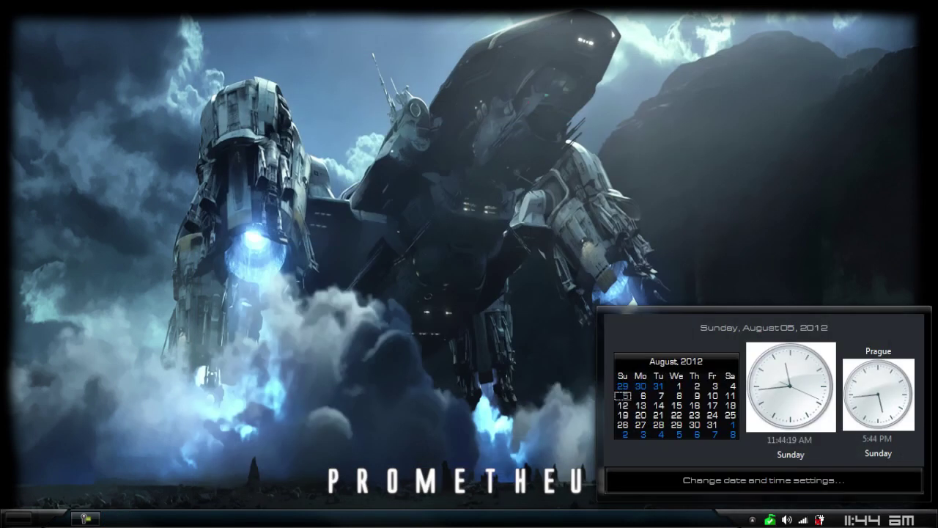
pyautogui.click(477, 321)
# Go to the extras folder inside Prometheus Extras in the downloaded Prometheus package
pyautogui.click(30, 519)
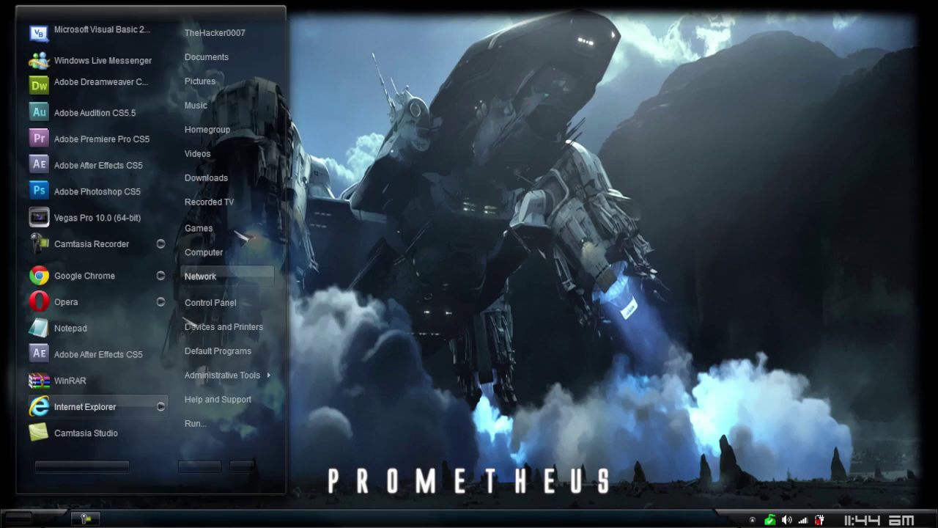
pyautogui.click(206, 177)
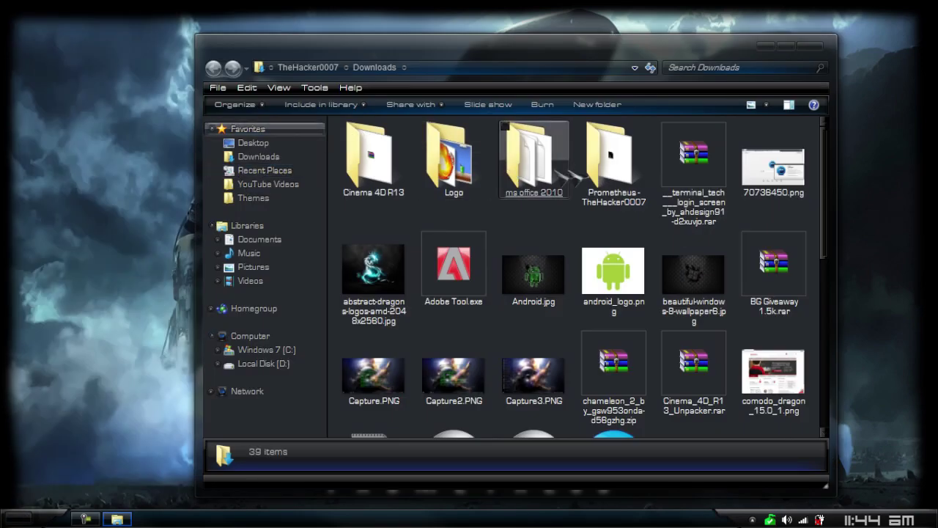
pyautogui.doubleClick(612, 173)
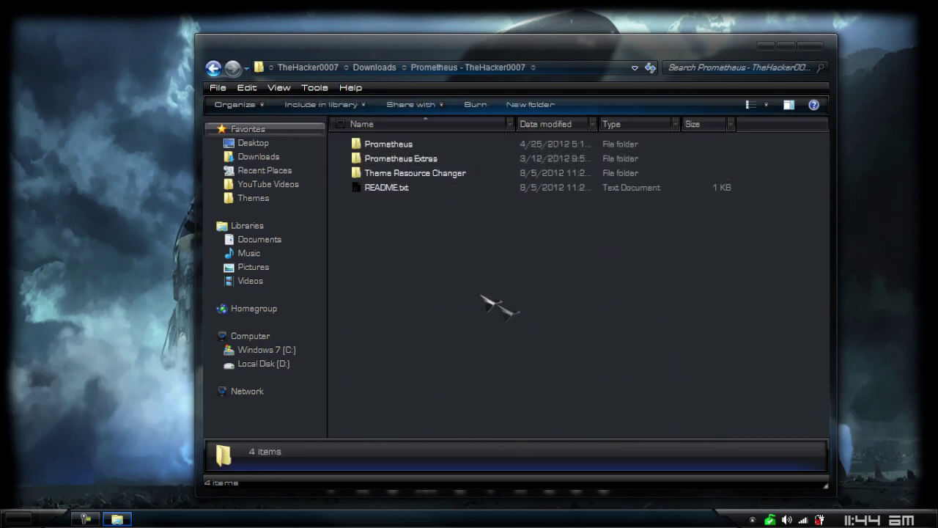
pyautogui.doubleClick(438, 162)
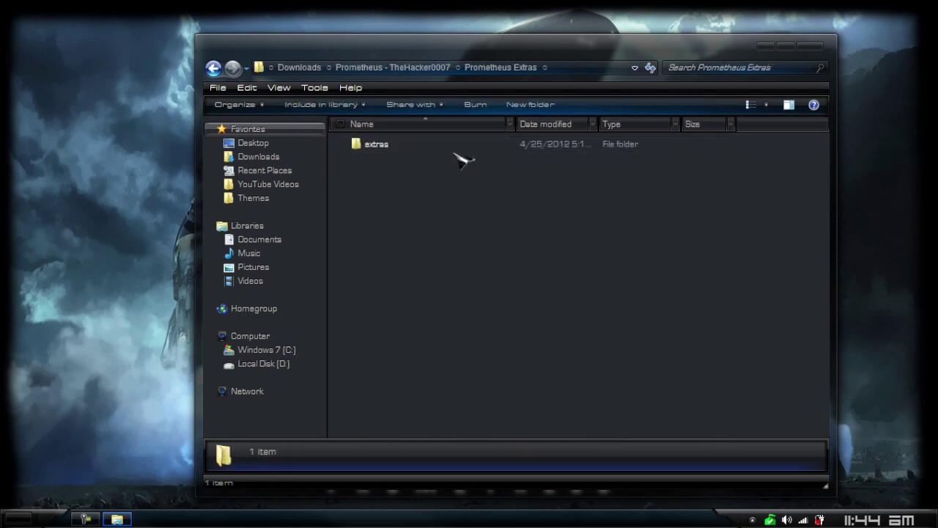
pyautogui.doubleClick(466, 148)
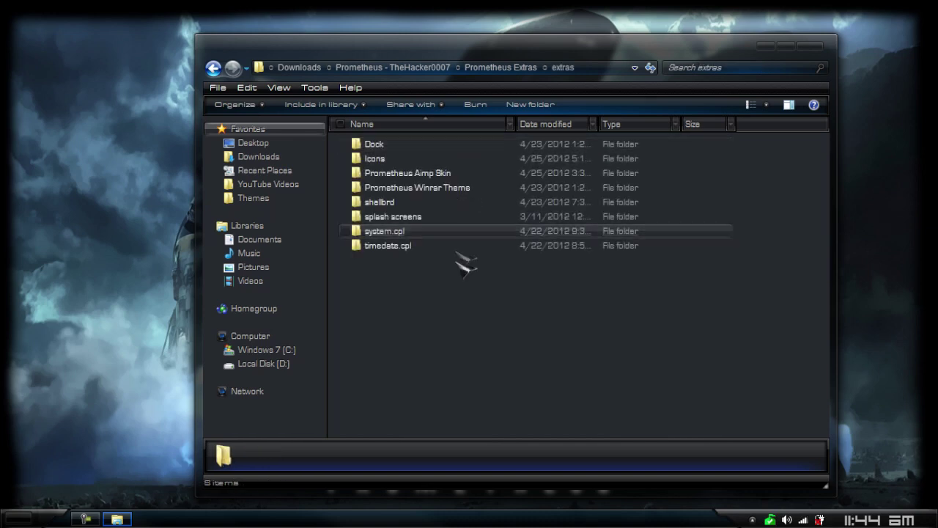
# Install the WinRAR interface theme Prometheus.theme.rar from the Prometheus Winrar Theme folder
pyautogui.doubleClick(469, 195)
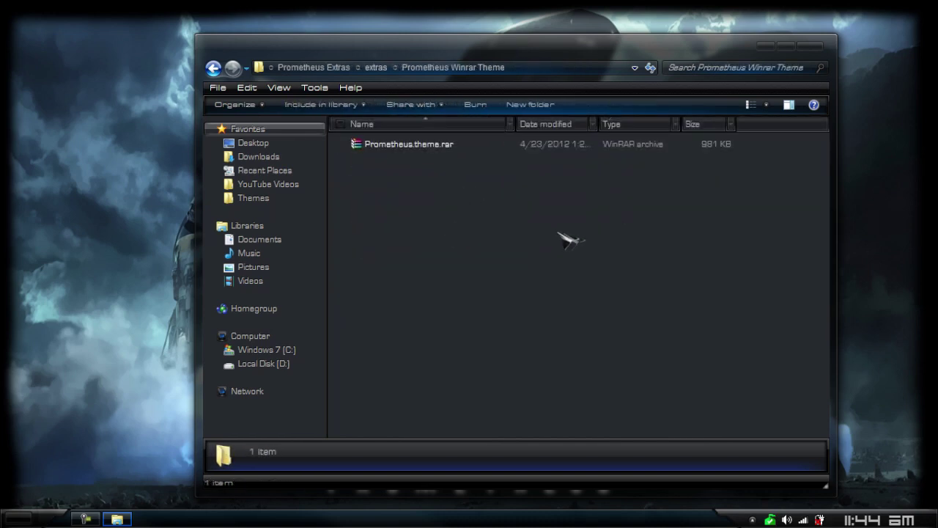
pyautogui.doubleClick(413, 151)
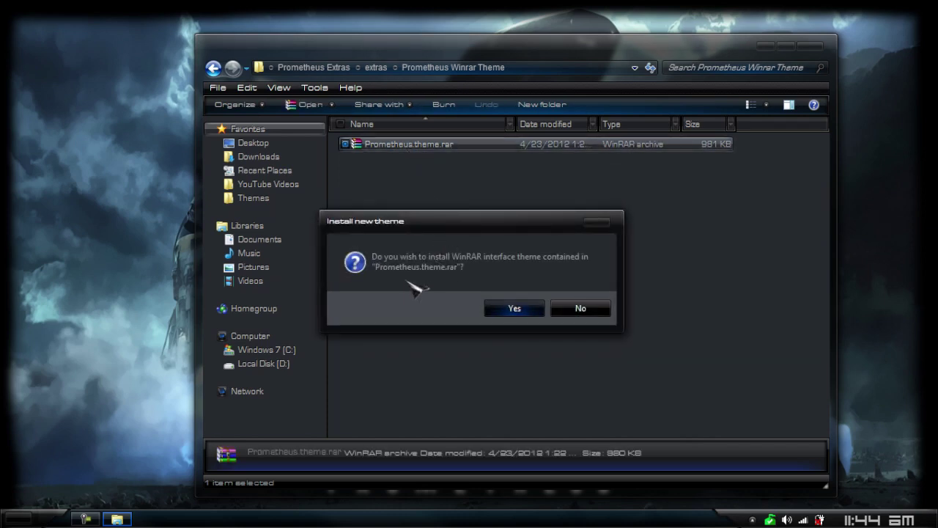
pyautogui.click(517, 307)
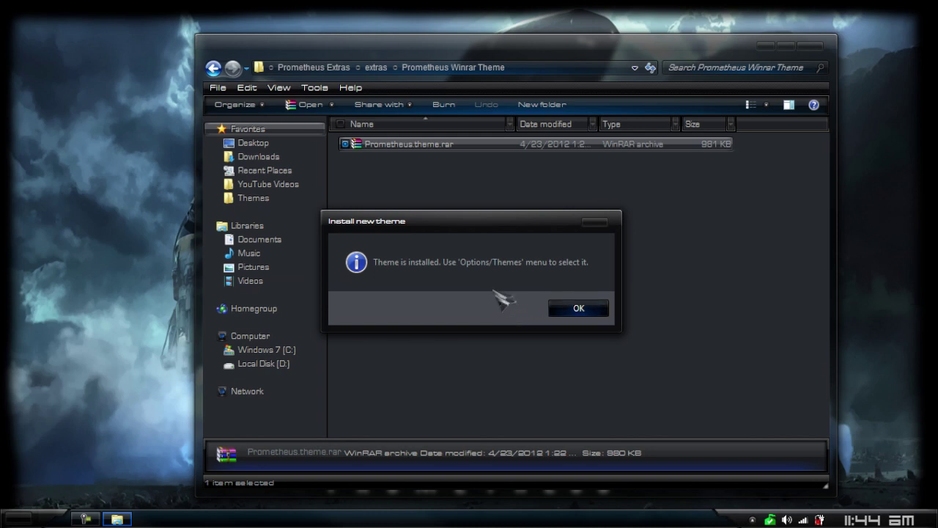
pyautogui.click(578, 309)
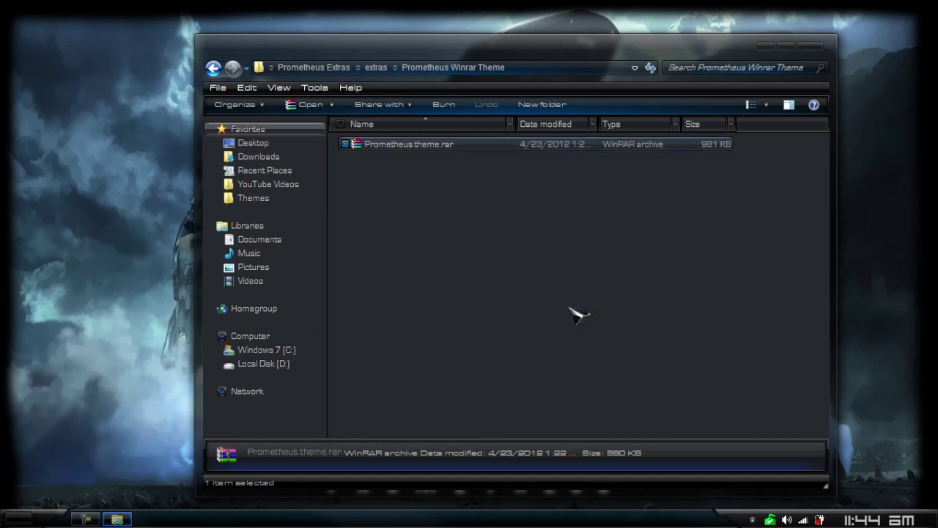
# Search for and launch WinRAR, and switch its interface theme to Prometheus
pyautogui.click(20, 521)
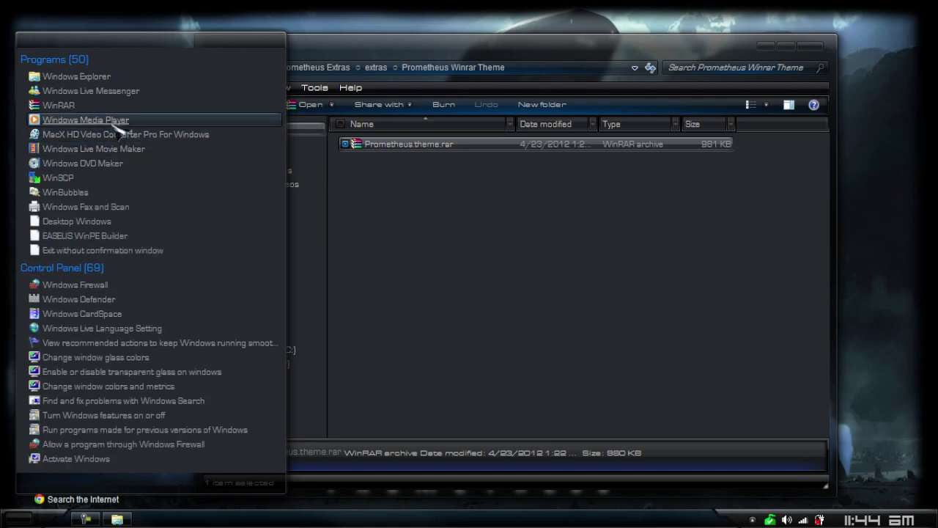
pyautogui.click(117, 108)
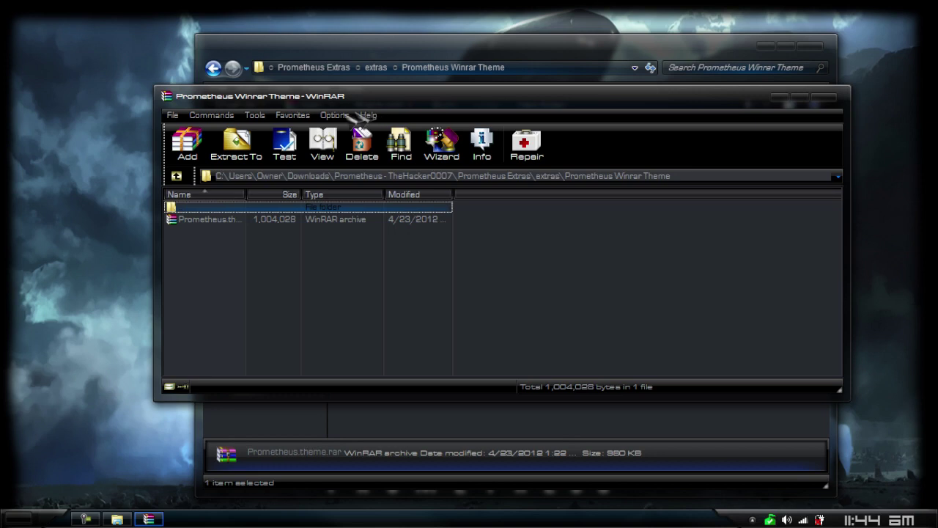
pyautogui.click(342, 115)
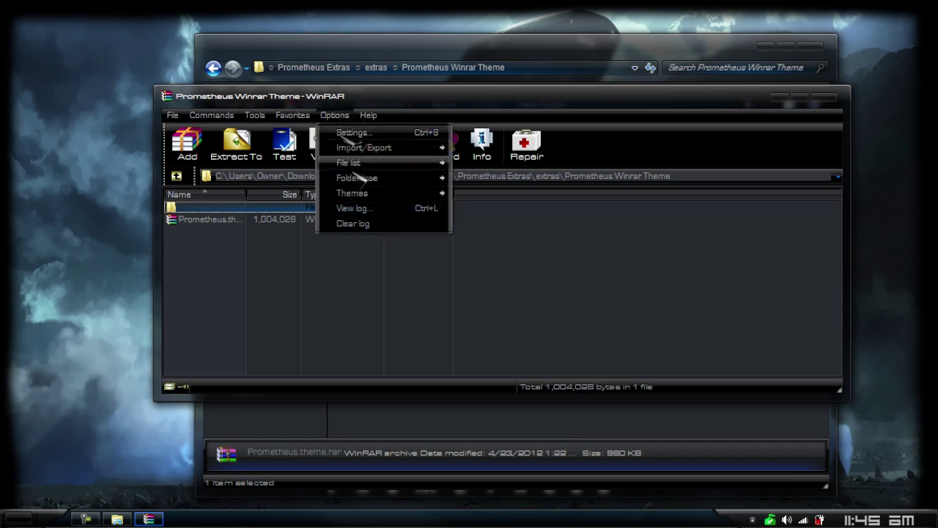
pyautogui.moveTo(368, 196)
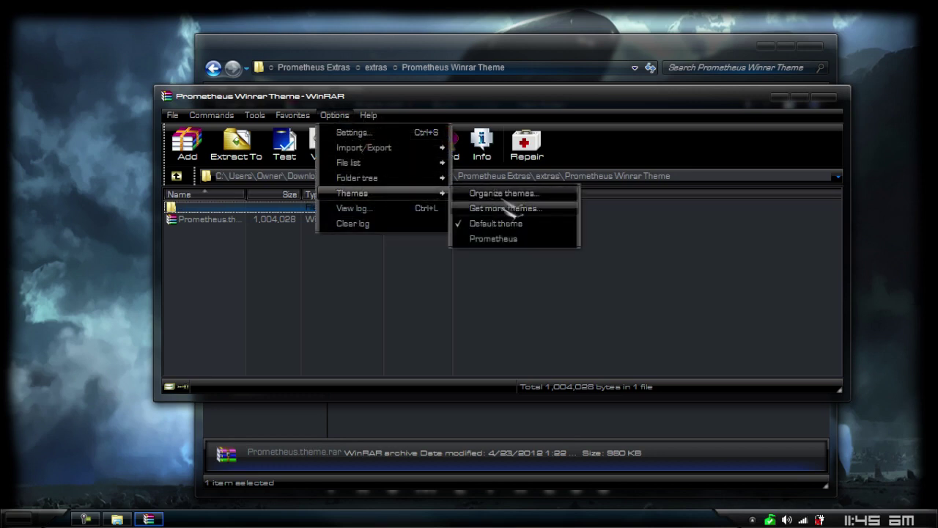
pyautogui.click(490, 239)
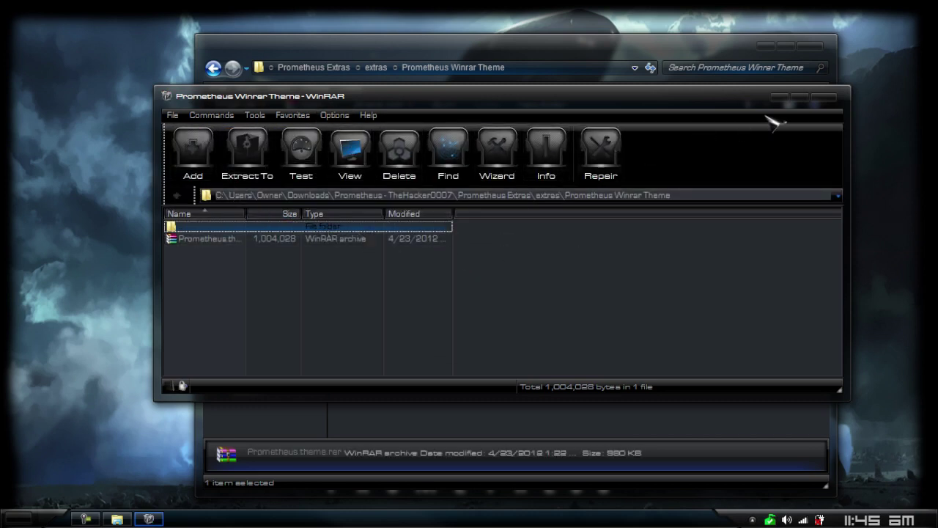
# Look over WinRAR's menus in the new theme, and close WinRAR and the folder window
pyautogui.click(254, 115)
pyautogui.moveTo(216, 118)
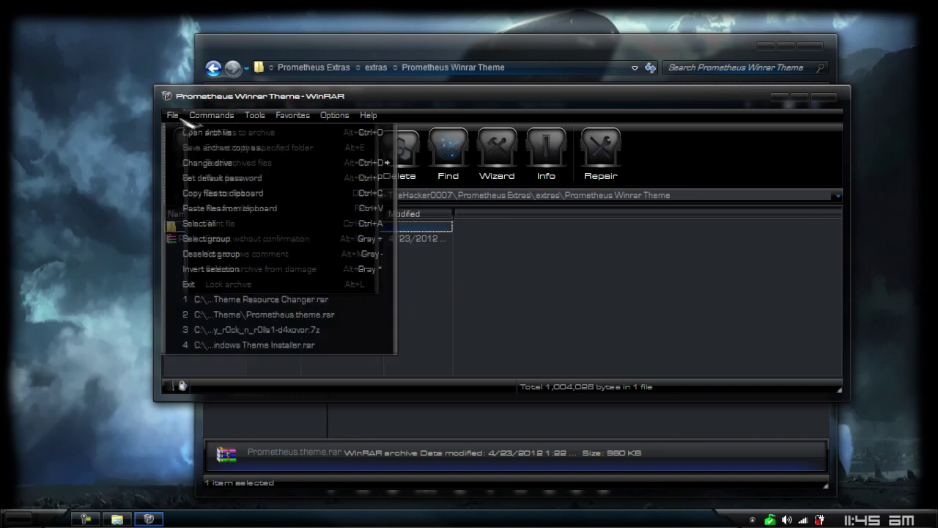
pyautogui.click(254, 115)
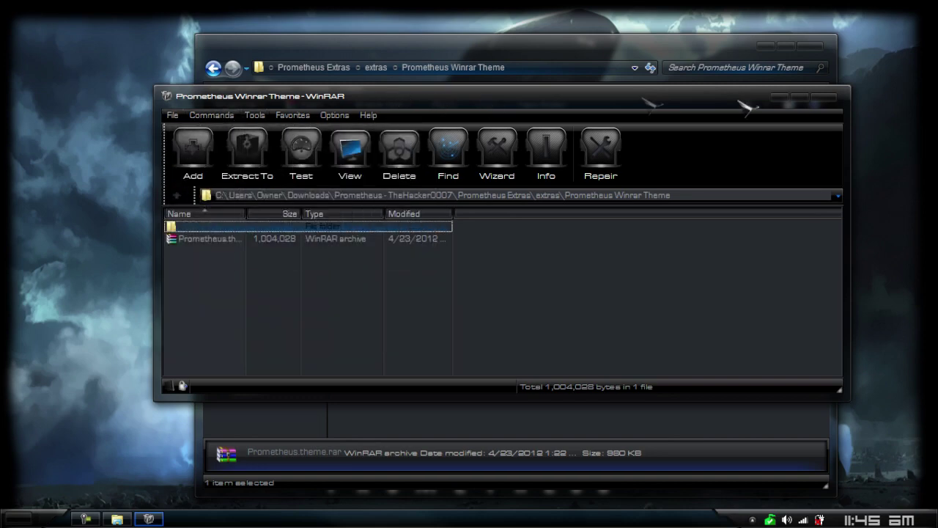
pyautogui.click(825, 98)
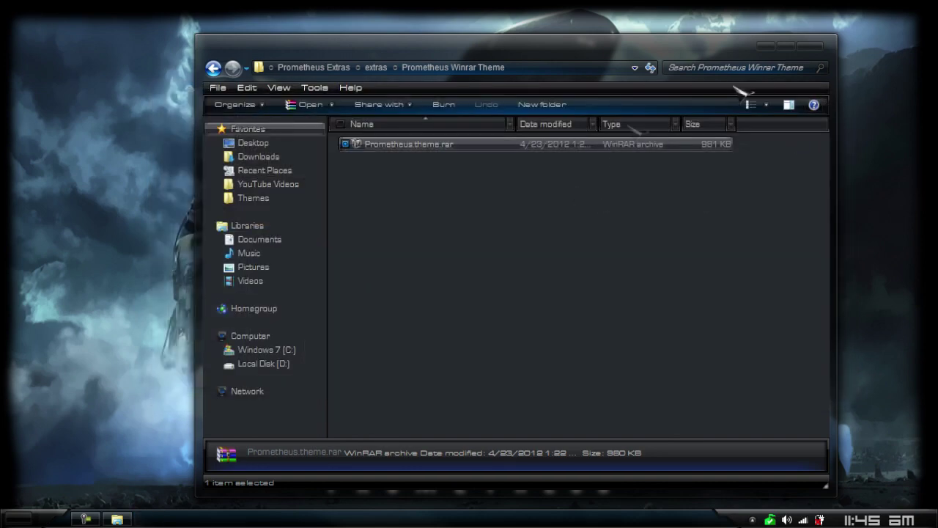
pyautogui.click(810, 46)
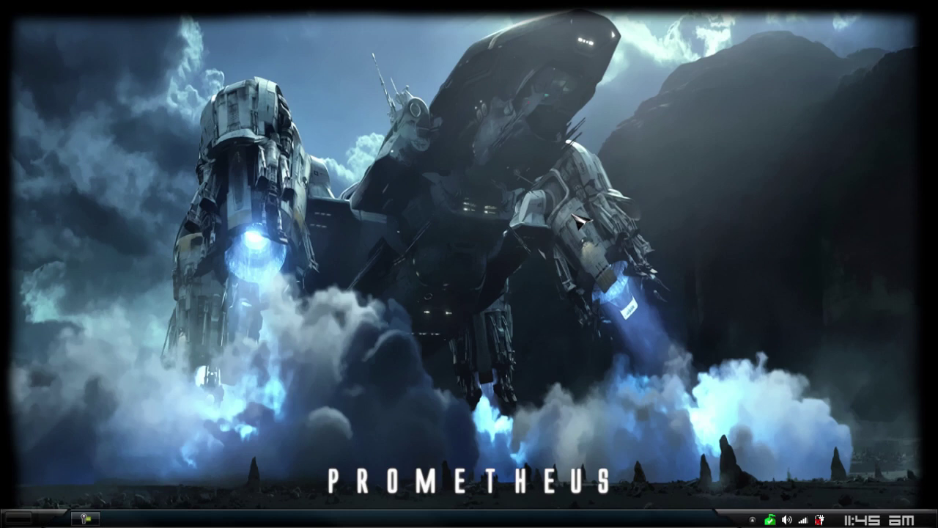
# Check the available picture locations in the Desktop Background settings of Personalization, and cancel without changes
pyautogui.rightClick(578, 217)
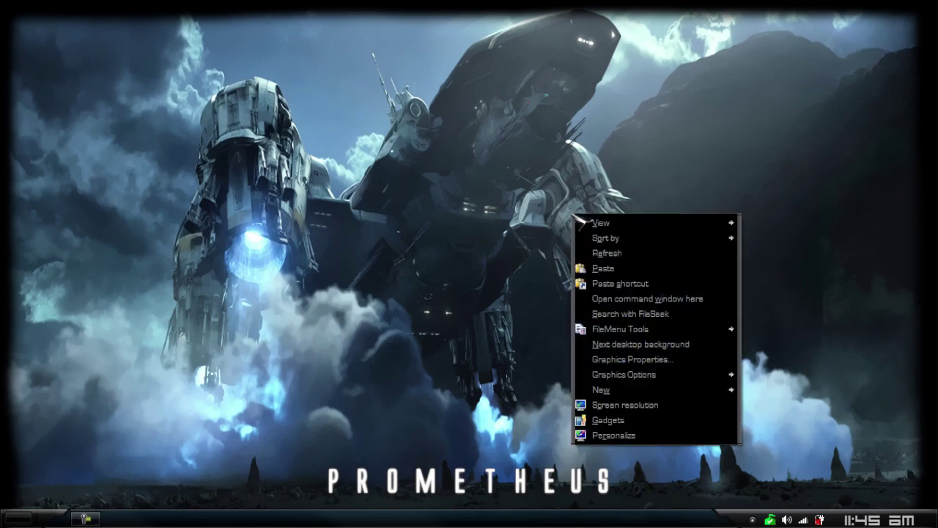
pyautogui.click(614, 435)
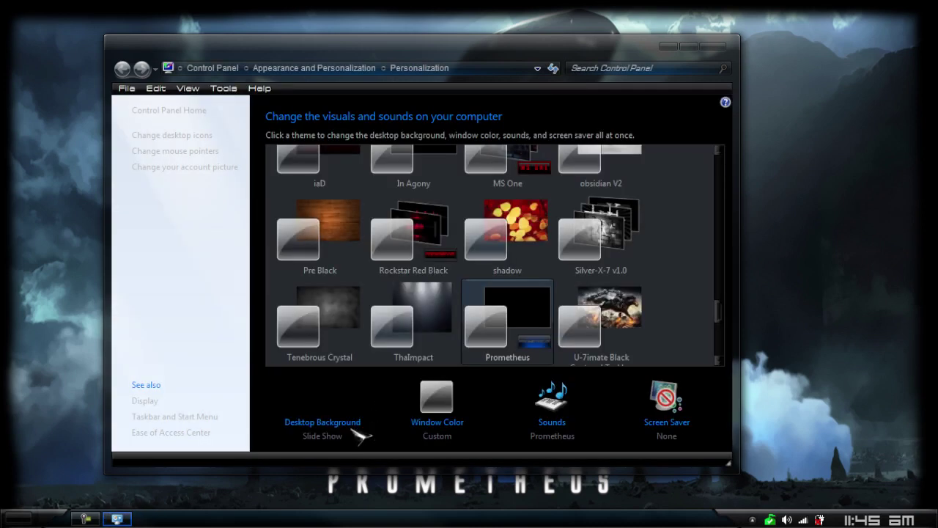
pyautogui.click(354, 428)
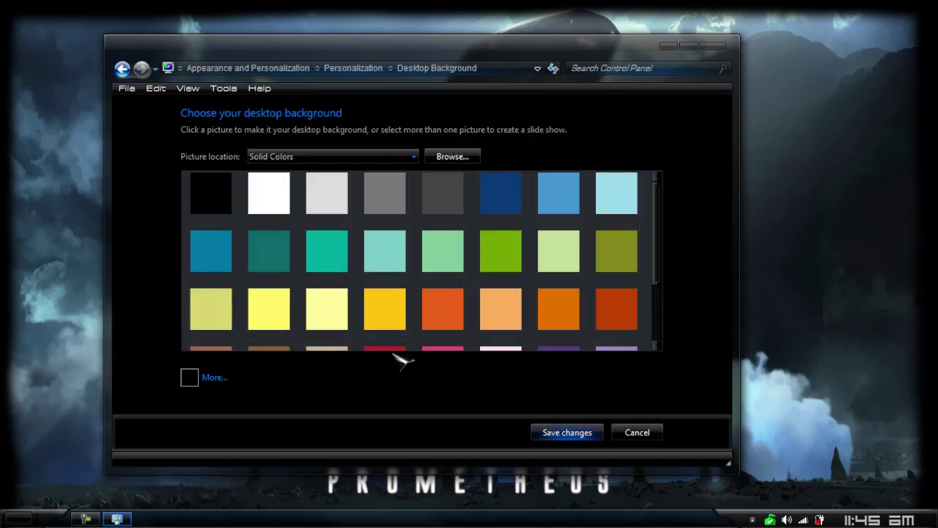
pyautogui.click(644, 437)
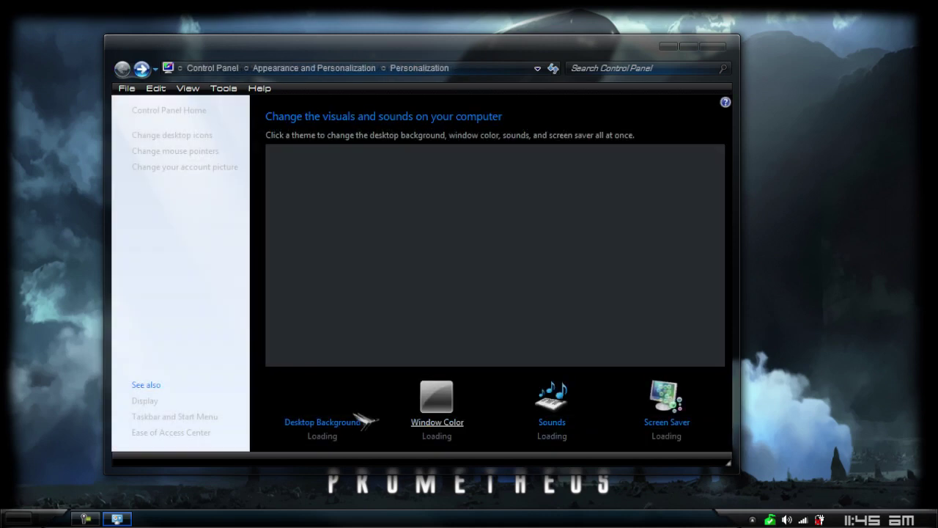
pyautogui.click(331, 431)
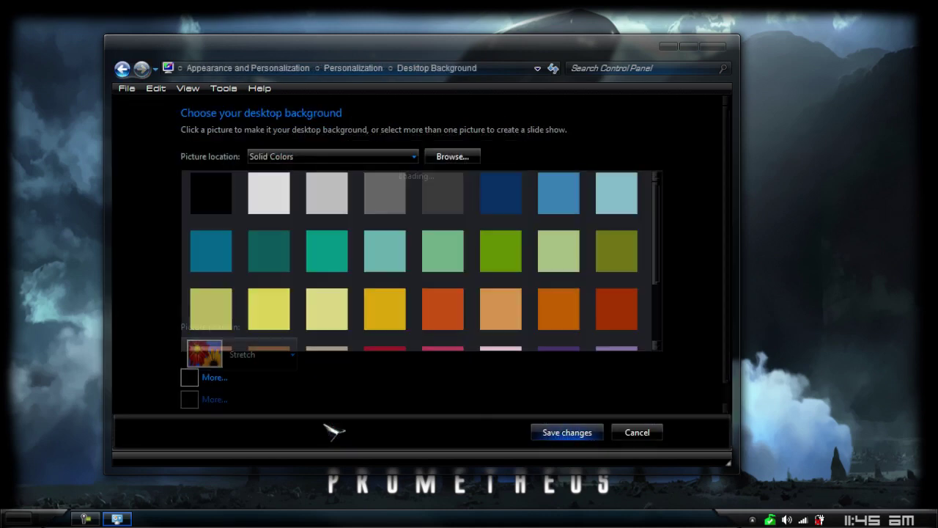
pyautogui.click(403, 157)
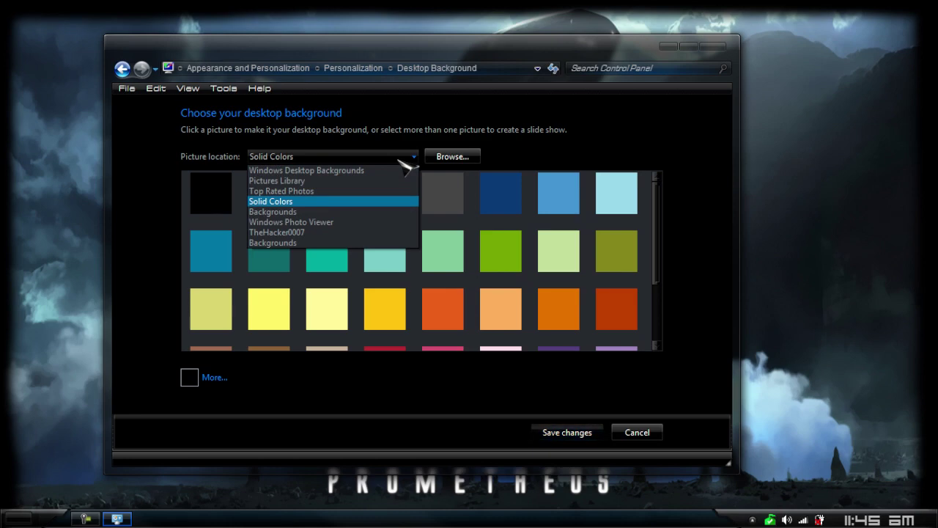
pyautogui.click(399, 157)
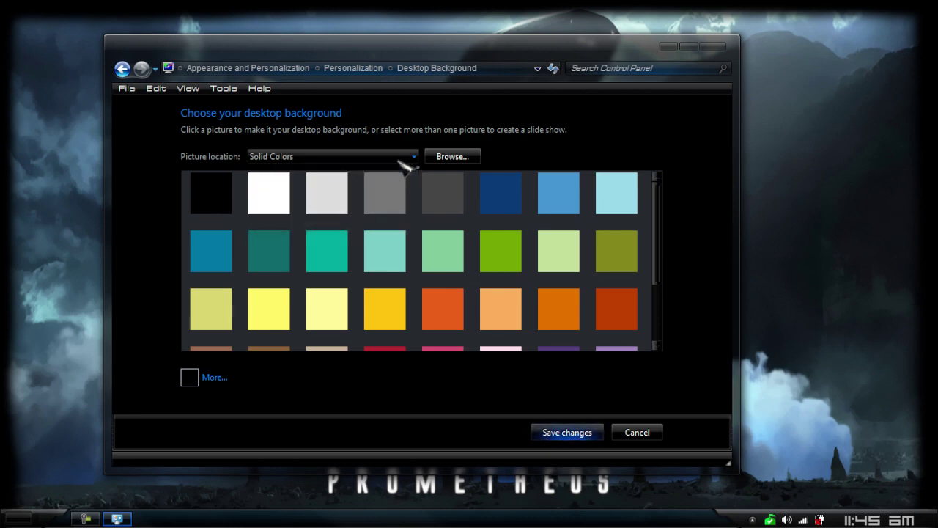
pyautogui.click(643, 432)
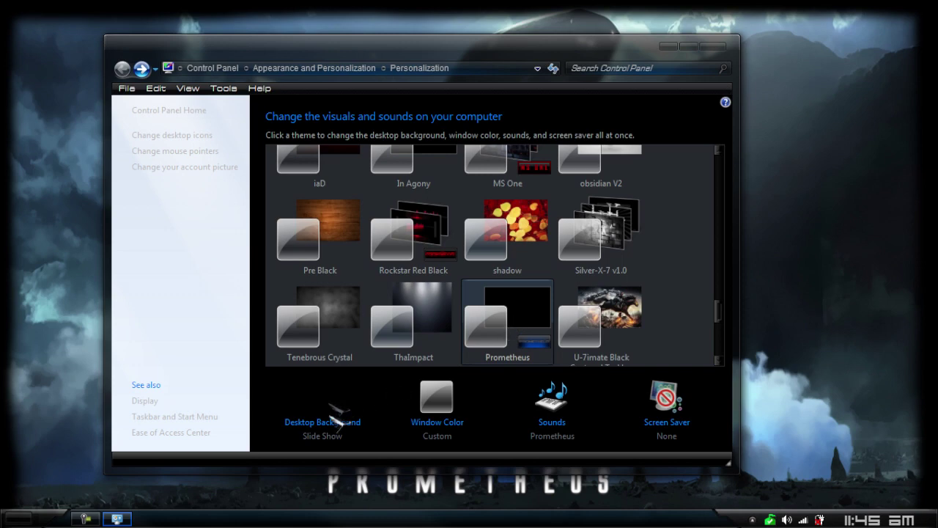
# Look through the Solid Colors for the desktop background, save the settings, and close Personalization
pyautogui.click(332, 421)
pyautogui.moveTo(661, 270); pyautogui.dragTo(656, 359)
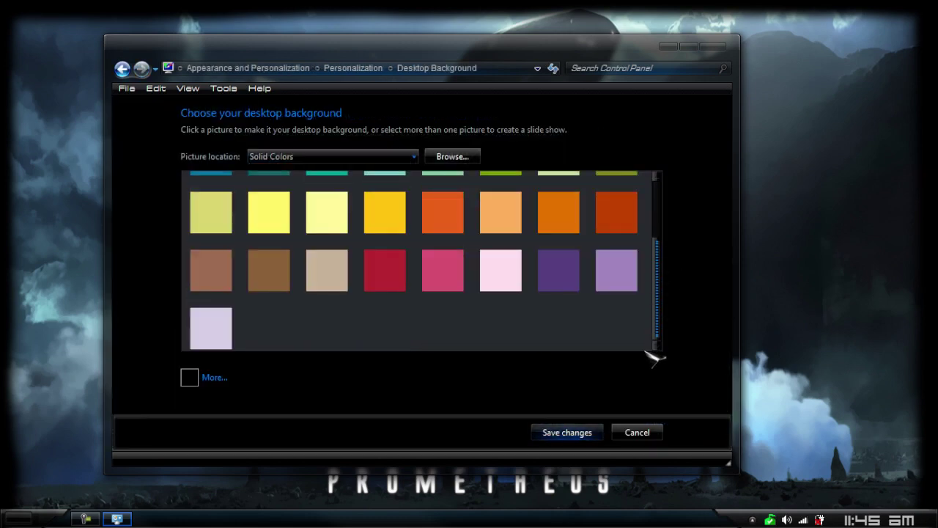
pyautogui.click(595, 431)
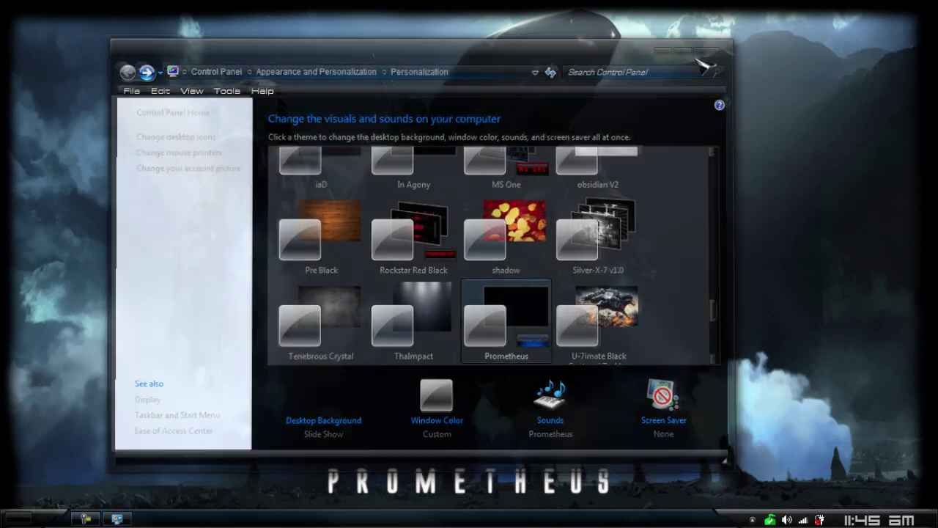
pyautogui.click(711, 46)
# View the wallpaper pro1.jpg from the Backgrounds folder of the downloaded Prometheus theme in Windows Photo Viewer
pyautogui.click(19, 519)
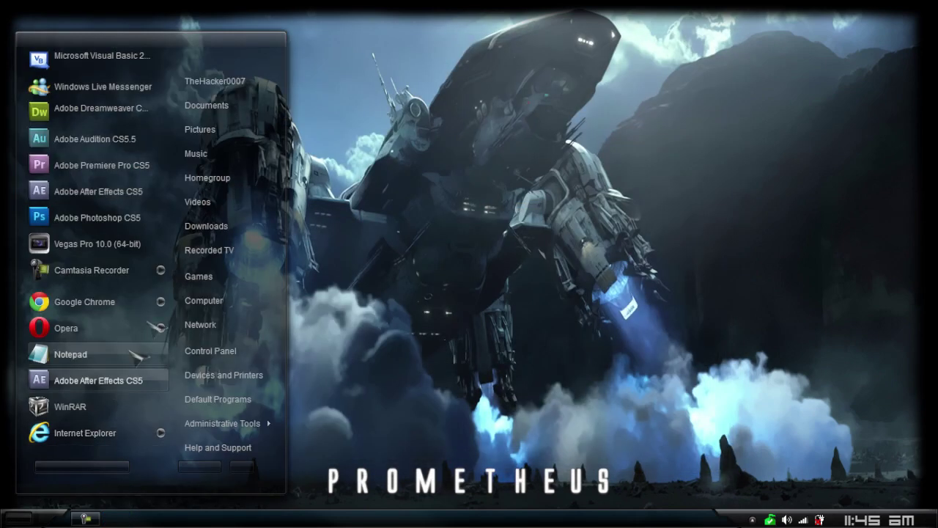
pyautogui.click(218, 225)
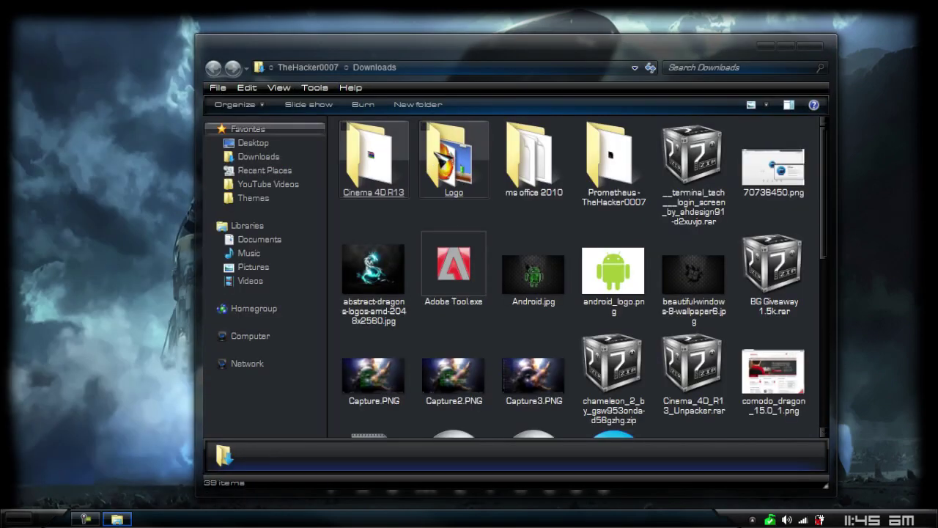
pyautogui.doubleClick(623, 167)
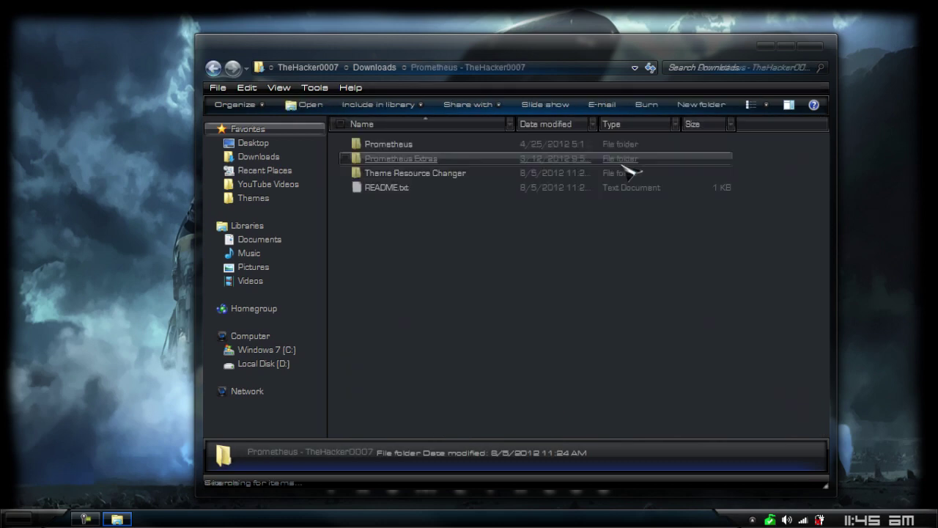
pyautogui.doubleClick(470, 145)
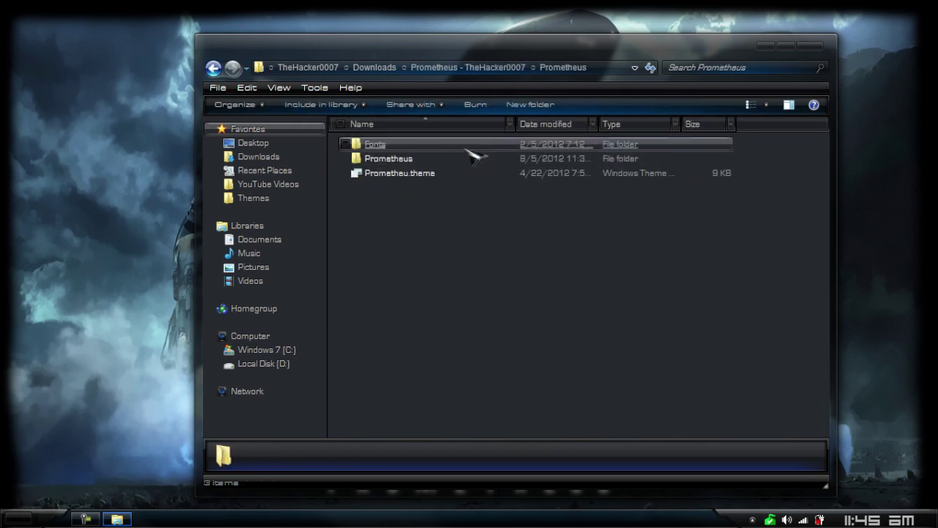
pyautogui.doubleClick(470, 154)
pyautogui.doubleClick(457, 145)
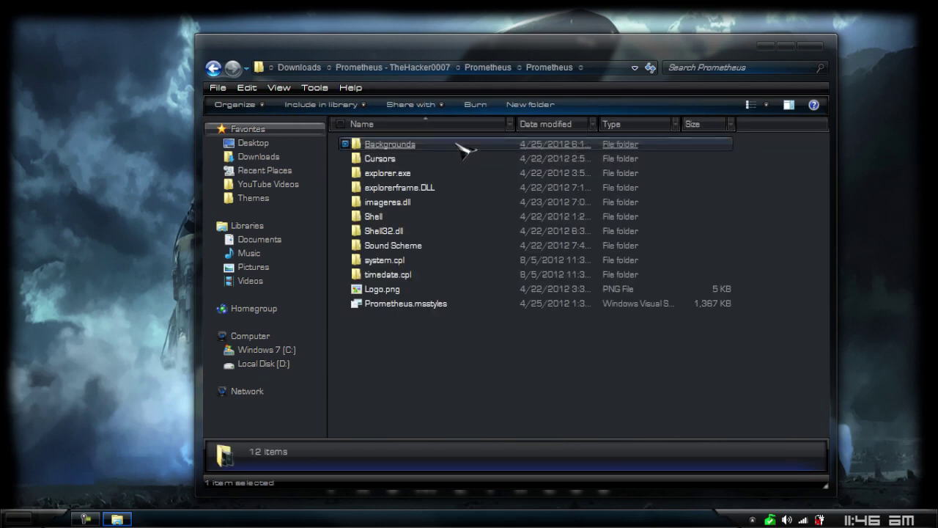
pyautogui.click(383, 173)
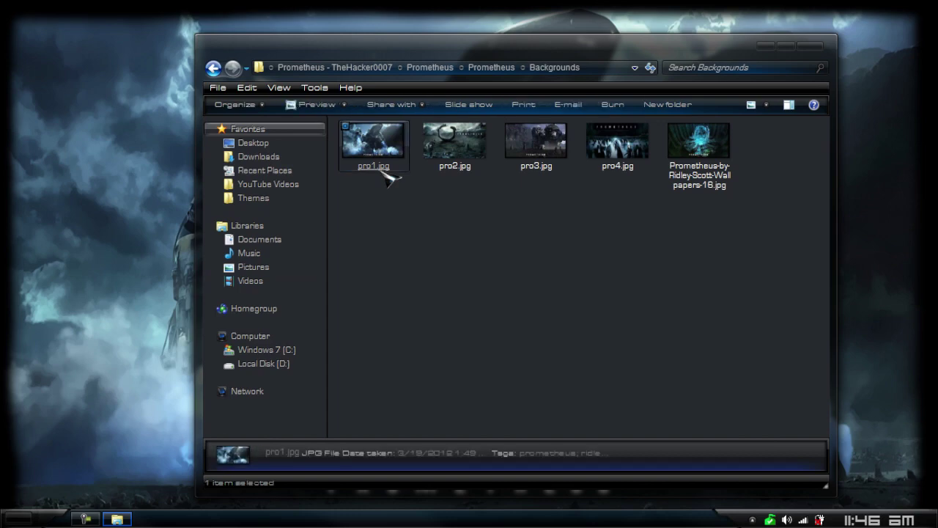
pyautogui.doubleClick(383, 174)
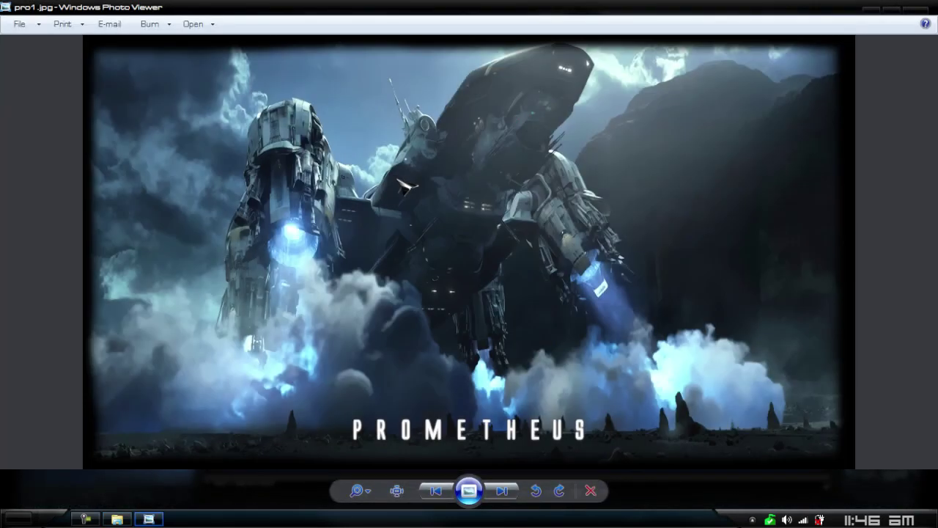
# View the remaining wallpapers from pro2.jpg to Prometheus-by-Ridley-Scott-Wallpapers-16.jpg, and close the photo viewer and the Backgrounds folder
pyautogui.press('Right')
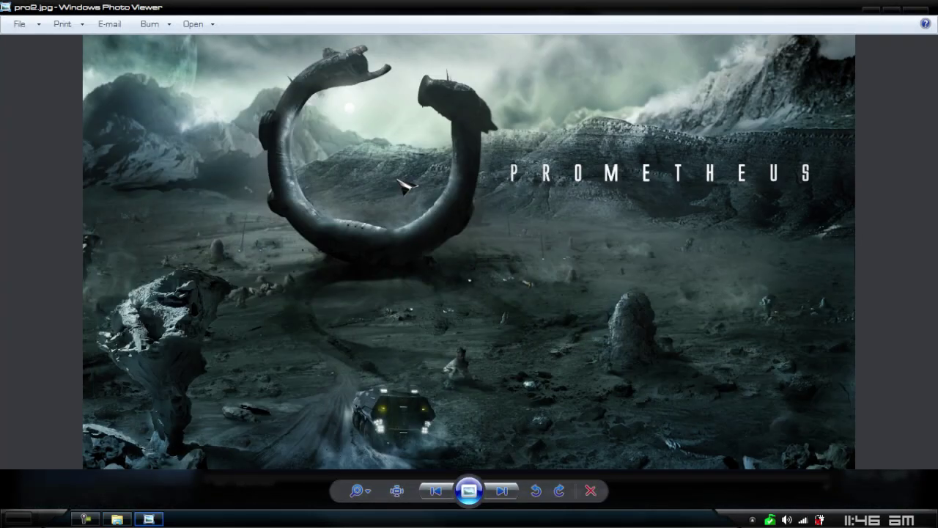
pyautogui.press('Right')
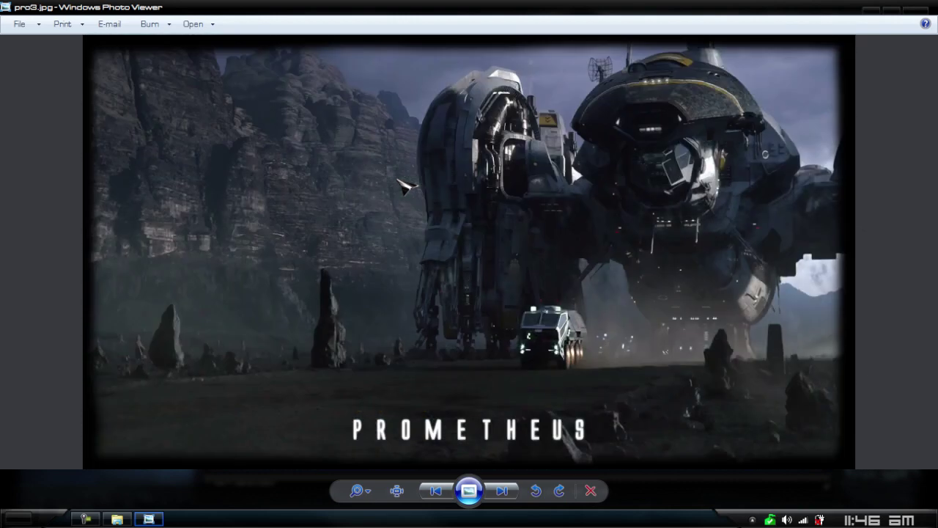
pyautogui.press('Right')
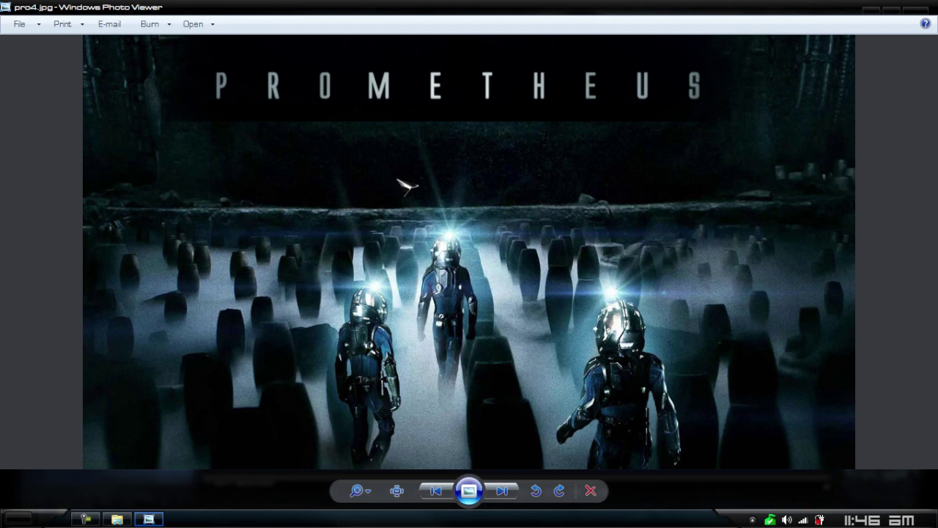
pyautogui.press('Right')
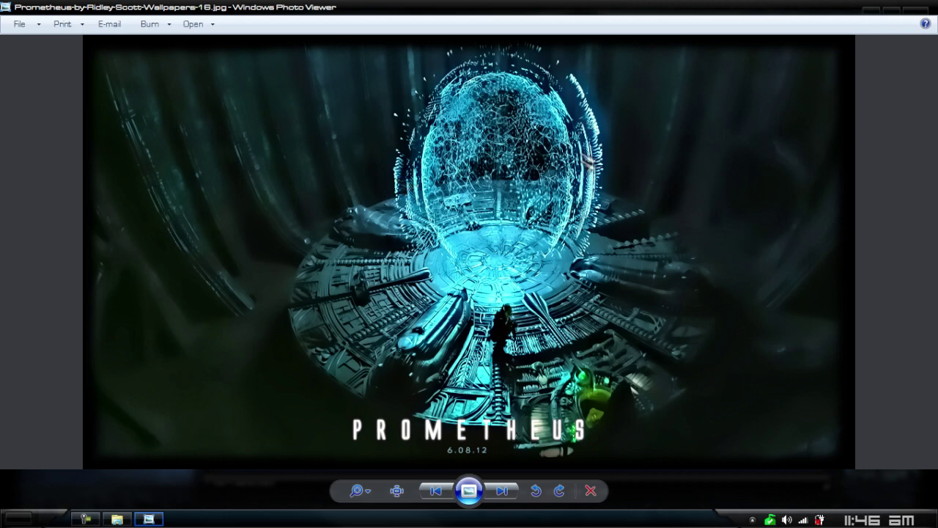
pyautogui.click(913, 6)
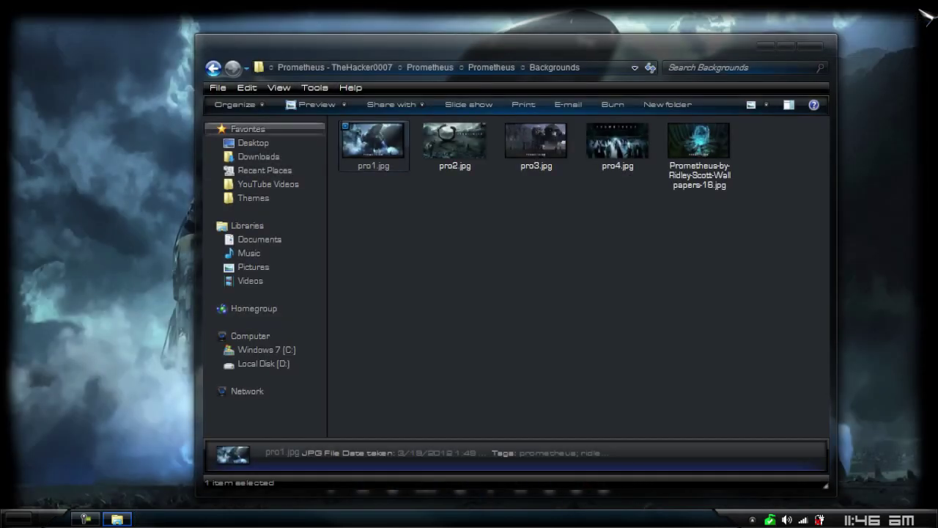
pyautogui.click(811, 46)
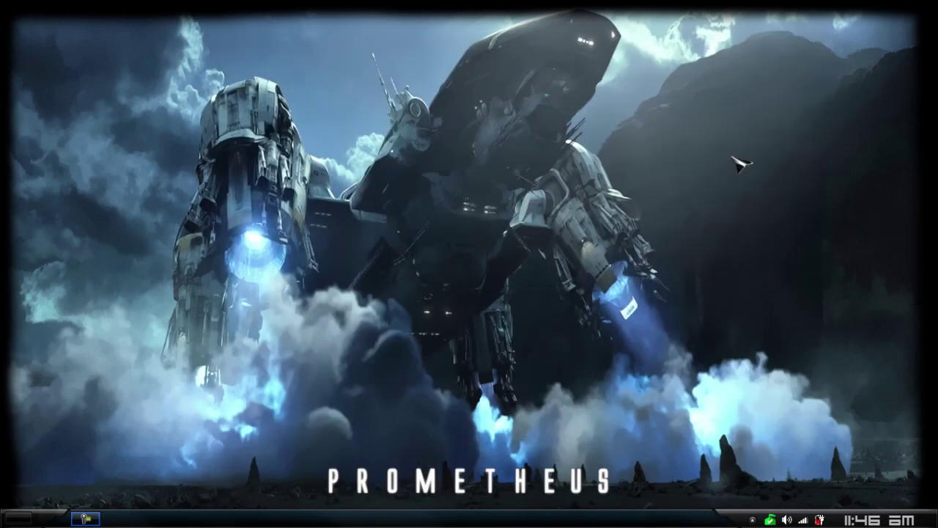